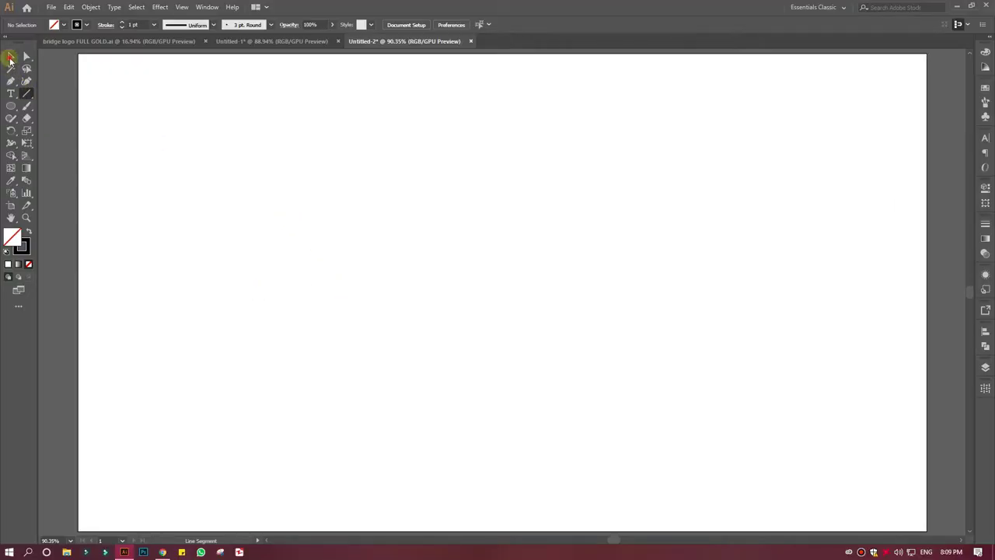
Draw a 405 px horizontal line and repeat evenly spaced copies into eight lines
{"action": "left_click", "coordinate": [26, 93]}
{"action": "left_click_drag", "start_coordinate": [323, 235], "coordinate": [593, 245]}
{"action": "left_click", "coordinate": [11, 57]}
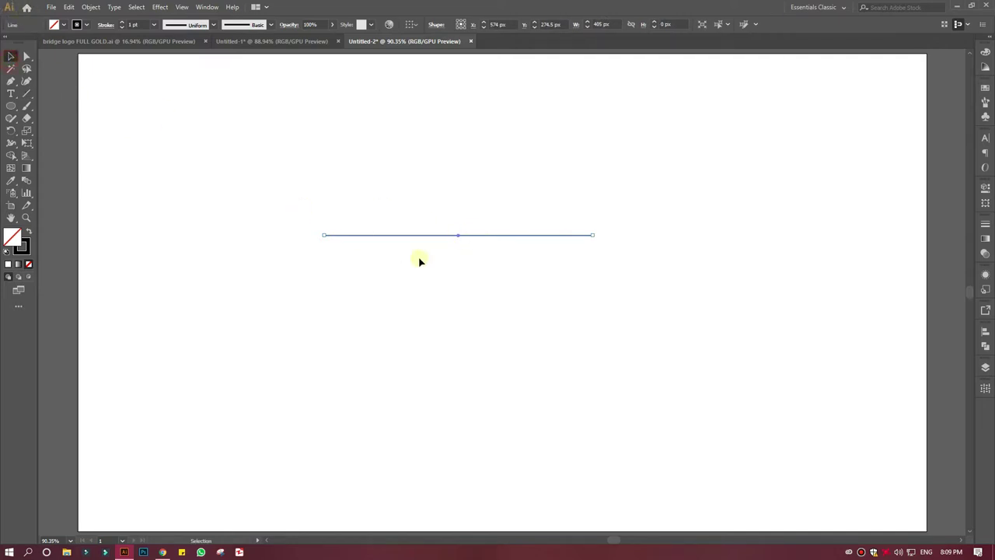
{"action": "left_click_drag", "start_coordinate": [460, 237], "coordinate": [461, 253]}
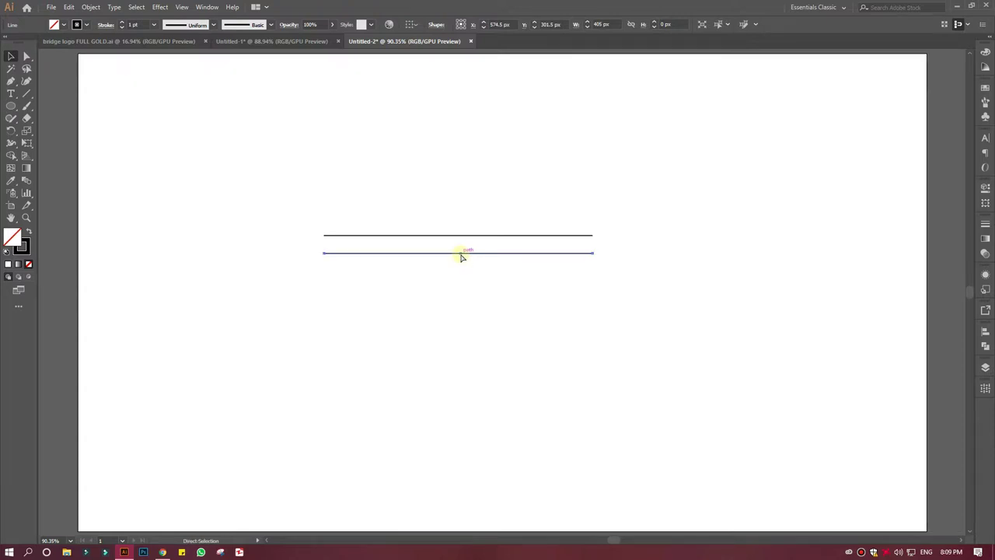
{"action": "key", "text": "ctrl+d"}
{"action": "key", "text": "ctrl+d"}
{"action": "key", "text": "ctrl+d"}
{"action": "key", "text": "ctrl+d"}
{"action": "key", "text": "ctrl+d"}
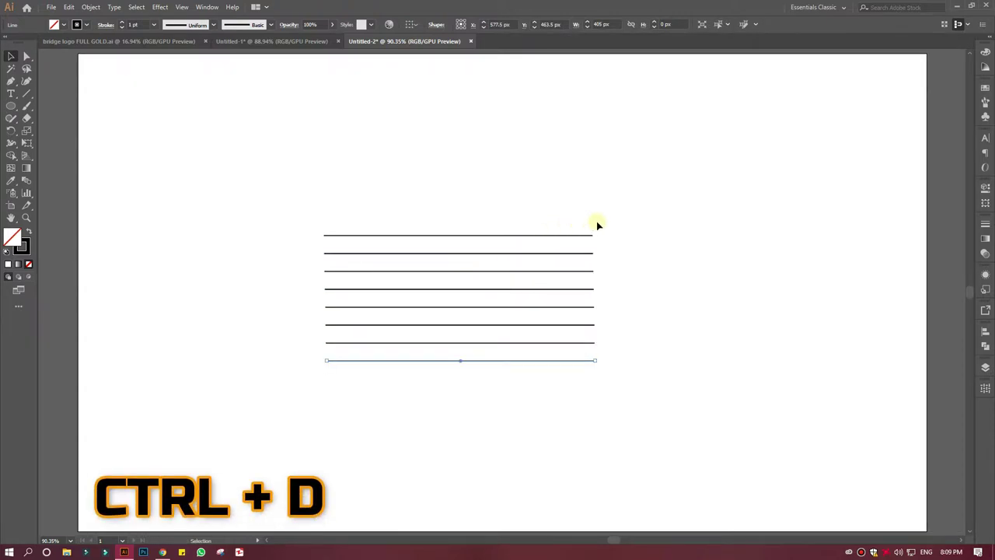
Copy the eight horizontal lines in place and rotate the copies 90° into vertical lines
{"action": "left_click_drag", "start_coordinate": [596, 222], "coordinate": [498, 400]}
{"action": "left_click", "coordinate": [70, 7]}
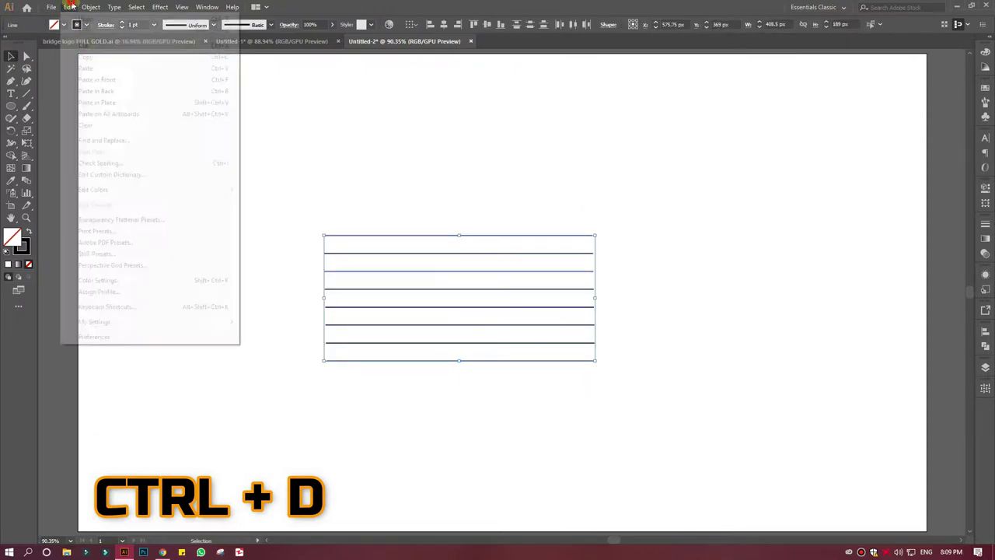
{"action": "left_click", "coordinate": [98, 80]}
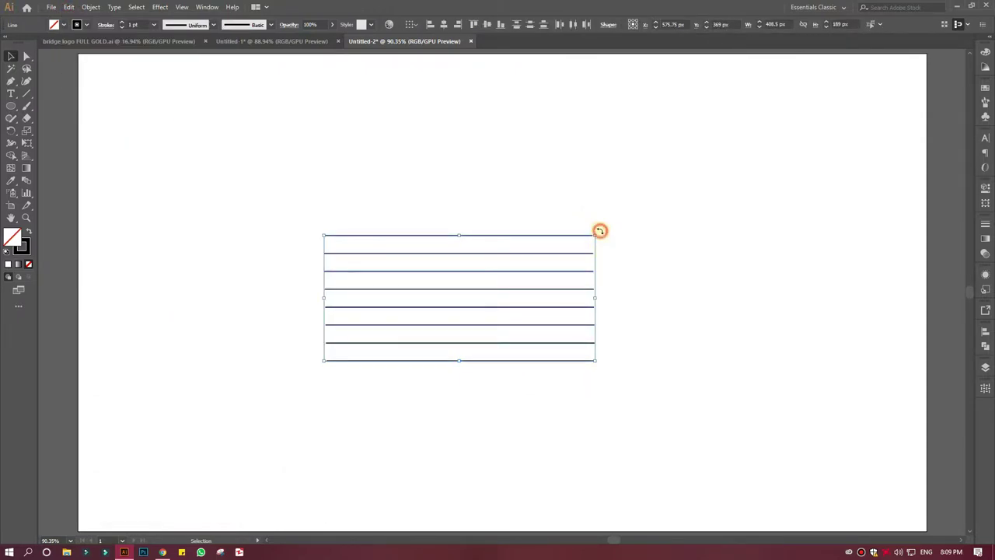
{"action": "left_click_drag", "start_coordinate": [599, 230], "coordinate": [400, 182]}
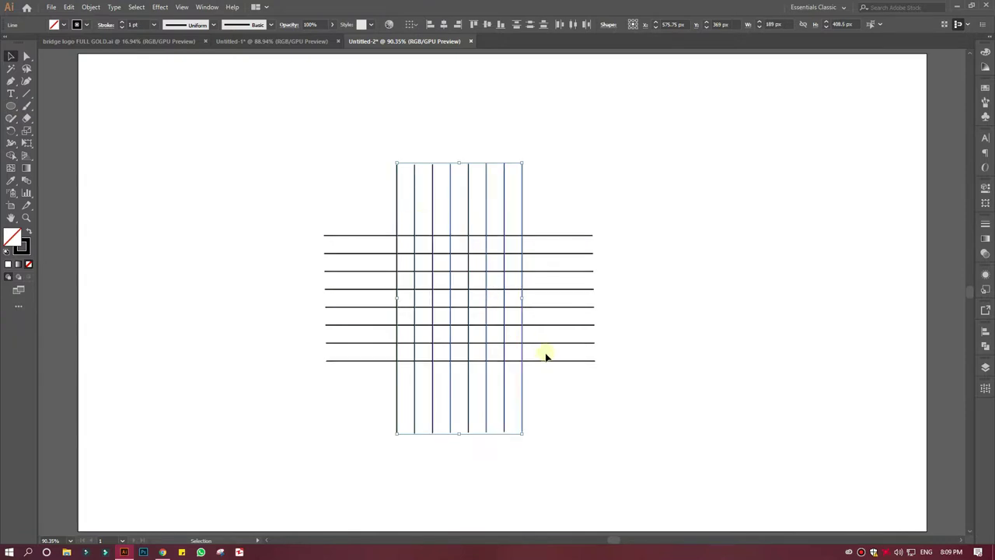
{"action": "left_click", "coordinate": [560, 401]}
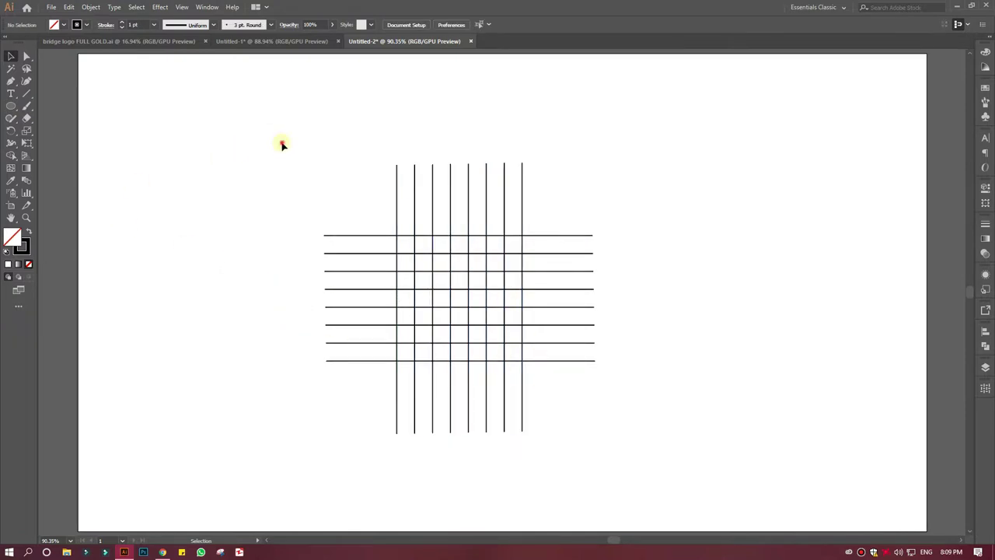
Check the grid lines' stroke weight, then zoom in on the grid
{"action": "left_click_drag", "start_coordinate": [282, 145], "coordinate": [597, 436]}
{"action": "left_click", "coordinate": [122, 22]}
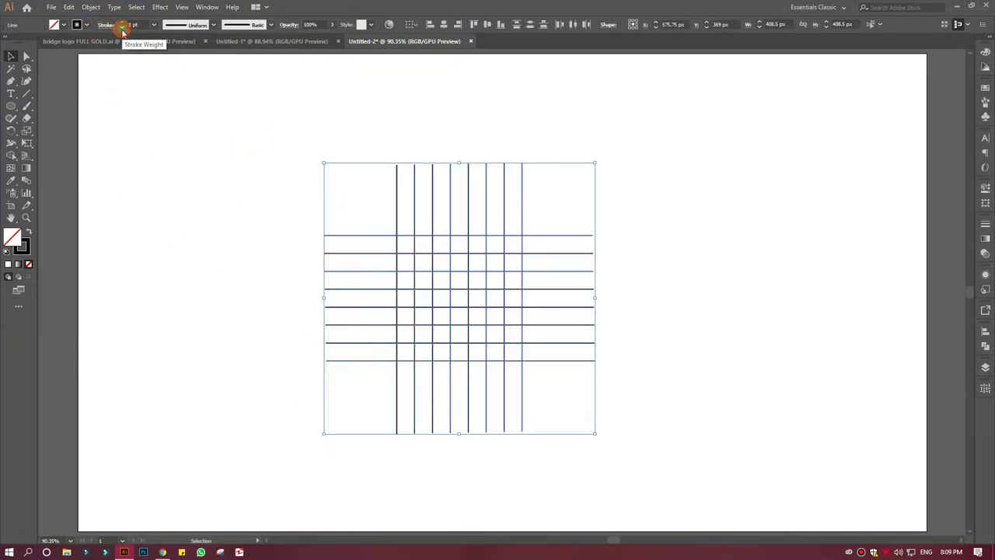
{"action": "left_click", "coordinate": [183, 188]}
{"action": "left_click_drag", "start_coordinate": [483, 336], "coordinate": [577, 452]}
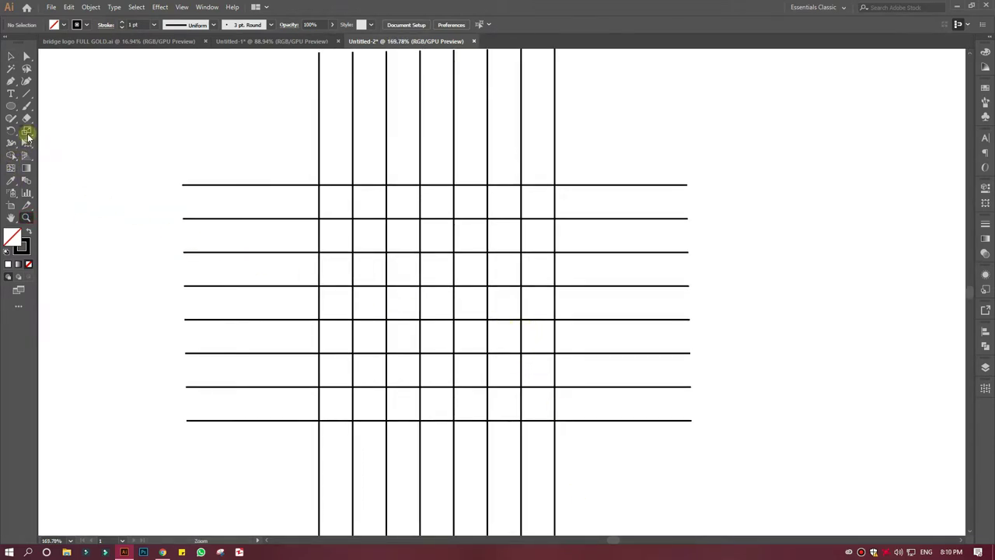
Draw a 188 px circle centred on the grid
{"action": "left_click", "coordinate": [13, 109]}
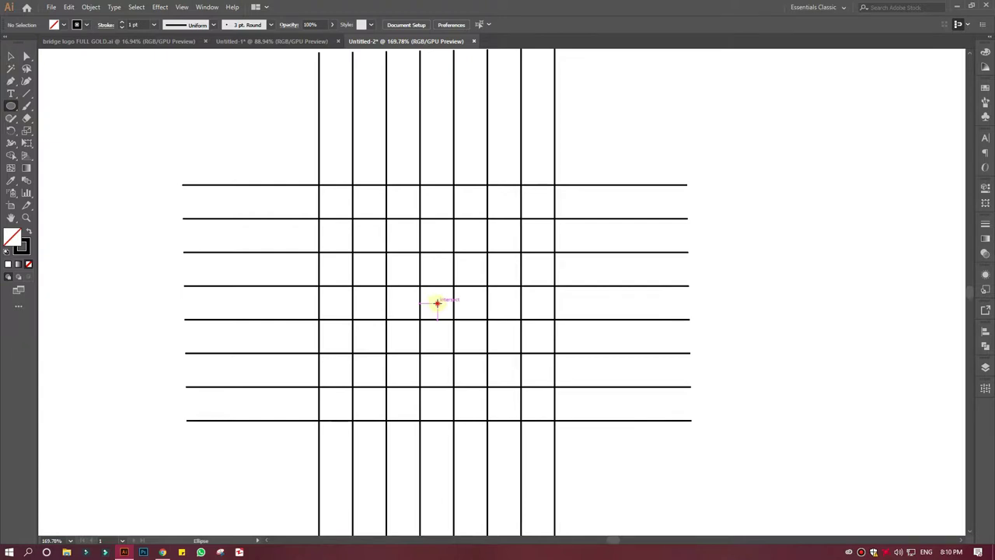
{"action": "left_click_drag", "start_coordinate": [437, 302], "coordinate": [541, 420]}
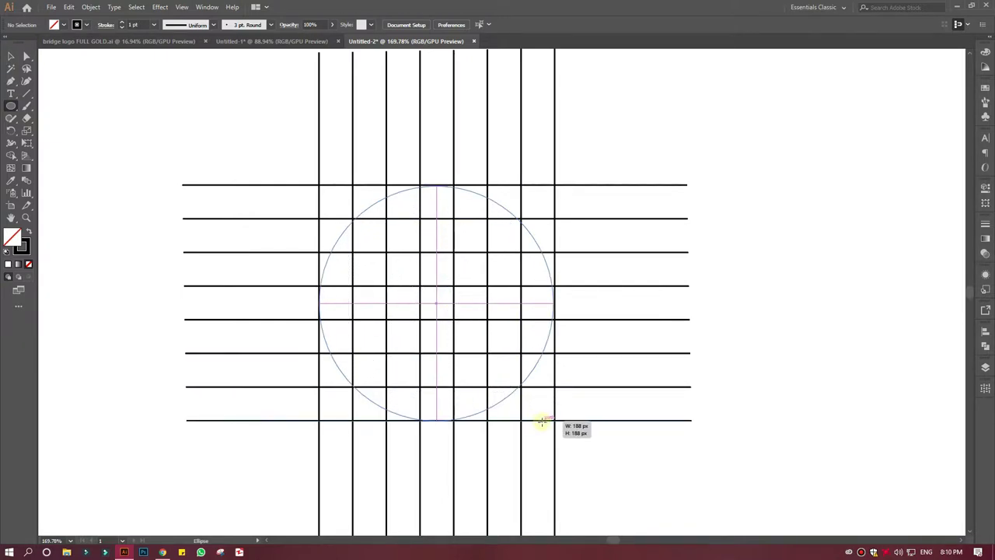
{"action": "left_click_drag", "start_coordinate": [543, 421], "coordinate": [542, 420]}
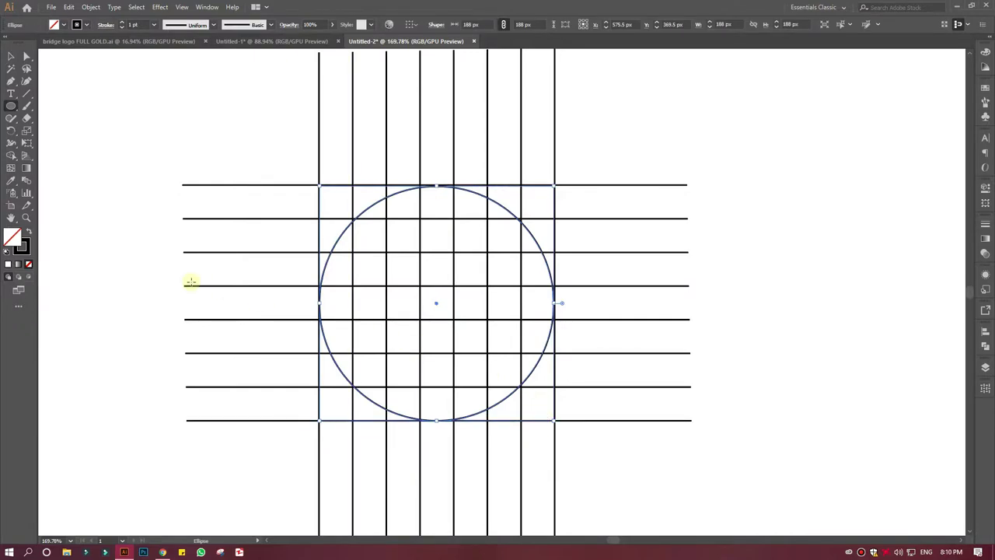
{"action": "left_click", "coordinate": [11, 55]}
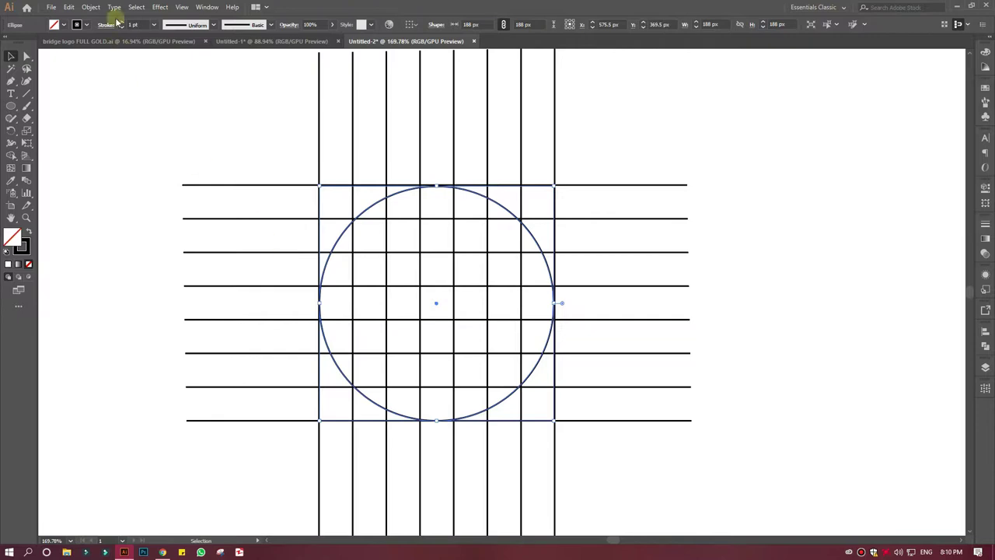
Paste copies of the circle in place and scale them down to 136 px and 82 px
{"action": "left_click", "coordinate": [68, 7]}
{"action": "left_click", "coordinate": [97, 56]}
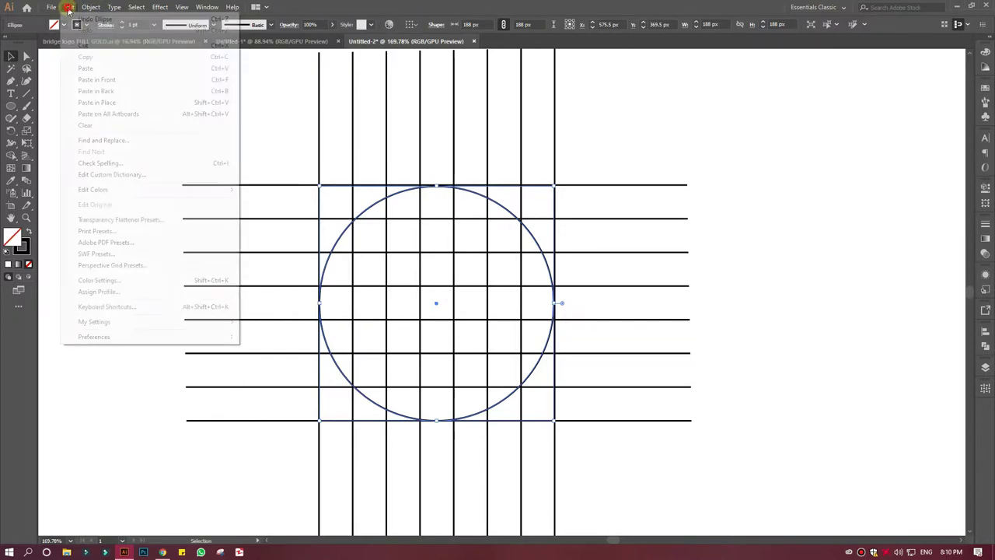
{"action": "left_click", "coordinate": [69, 7]}
{"action": "left_click", "coordinate": [101, 79]}
{"action": "left_click_drag", "start_coordinate": [552, 419], "coordinate": [525, 384]}
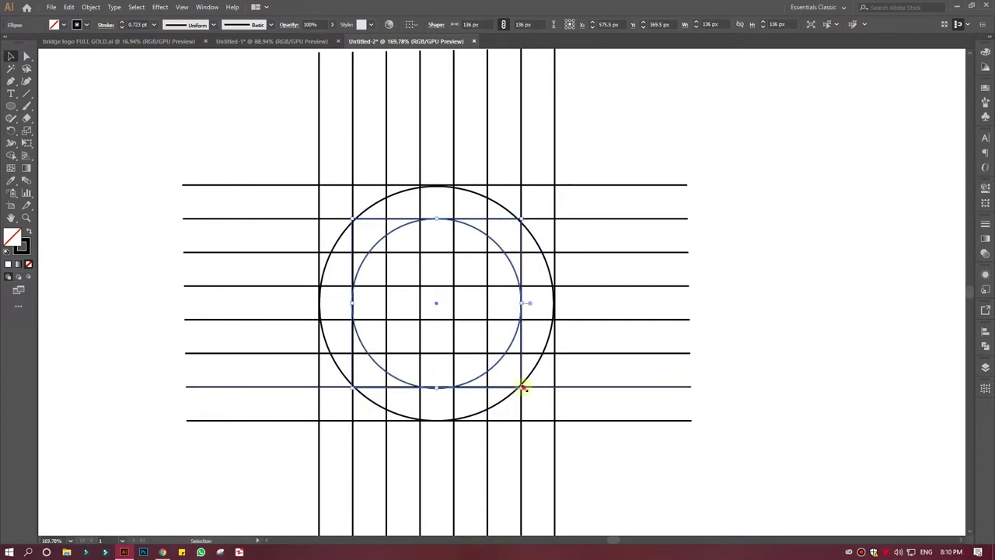
{"action": "mouse_move", "coordinate": [524, 388]}
{"action": "left_mouse_down"}
{"action": "mouse_move", "coordinate": [460, 322]}
{"action": "mouse_move", "coordinate": [633, 455]}
{"action": "left_mouse_up"}
Zoom in and give the circles a 1 pt stroke weight
{"action": "key", "text": "z"}
{"action": "left_click", "coordinate": [13, 56]}
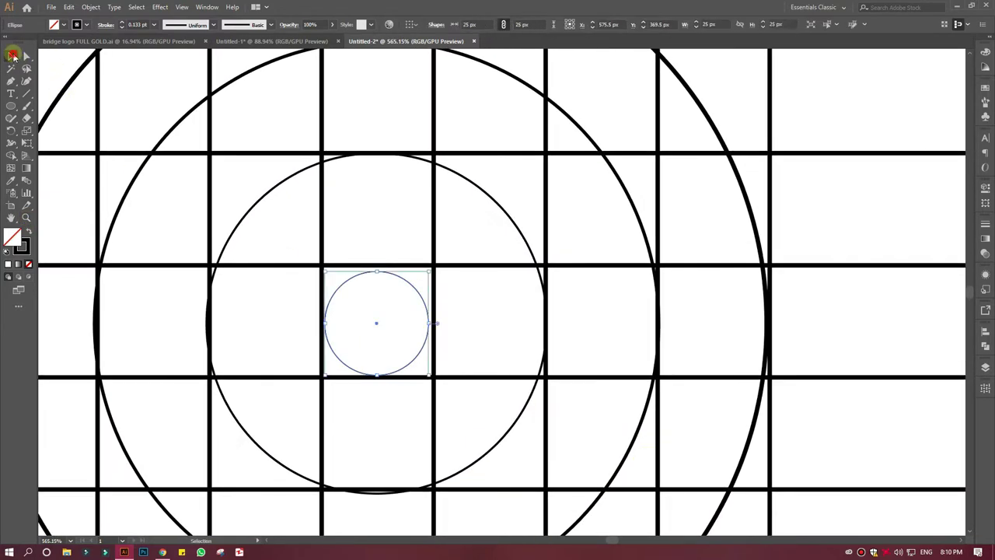
{"action": "left_click", "coordinate": [298, 172]}
{"action": "left_click", "coordinate": [121, 24]}
{"action": "left_click", "coordinate": [329, 300]}
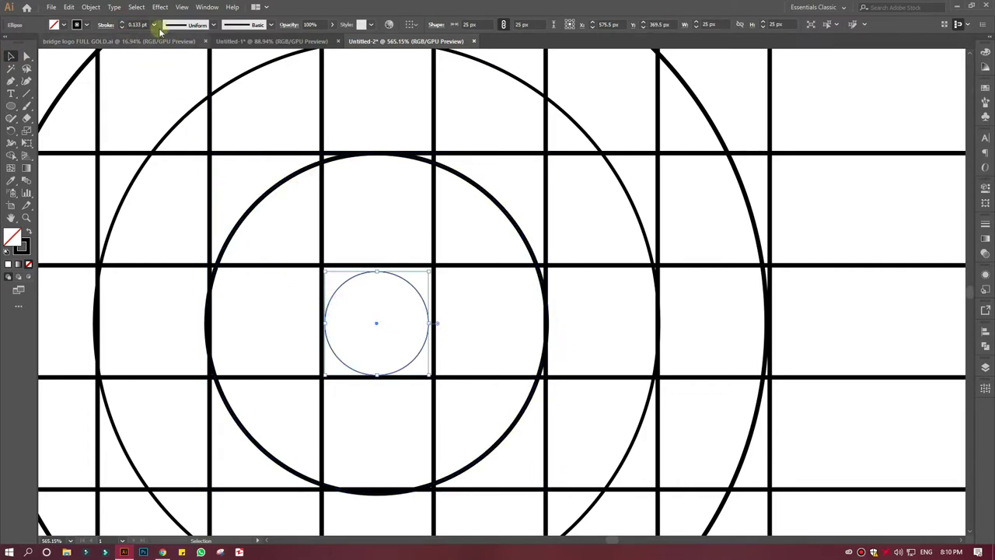
{"action": "left_click", "coordinate": [121, 24]}
Snap the middle circle to the grid lines and stretch the outer circle to 189 px
{"action": "left_click", "coordinate": [499, 200]}
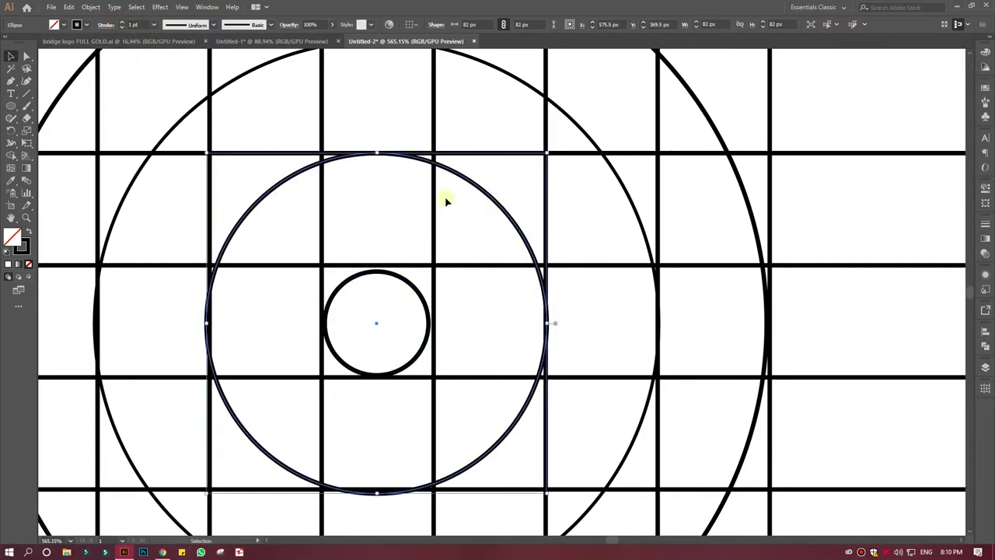
{"action": "left_click_drag", "start_coordinate": [205, 322], "coordinate": [211, 322]}
{"action": "left_click_drag", "start_coordinate": [547, 323], "coordinate": [546, 324]}
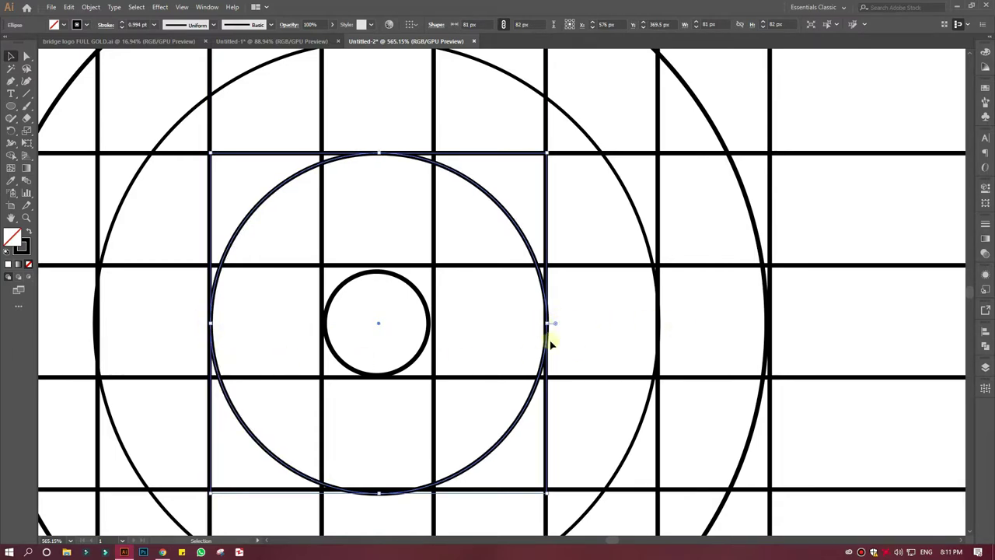
{"action": "left_click_drag", "start_coordinate": [378, 494], "coordinate": [379, 489]}
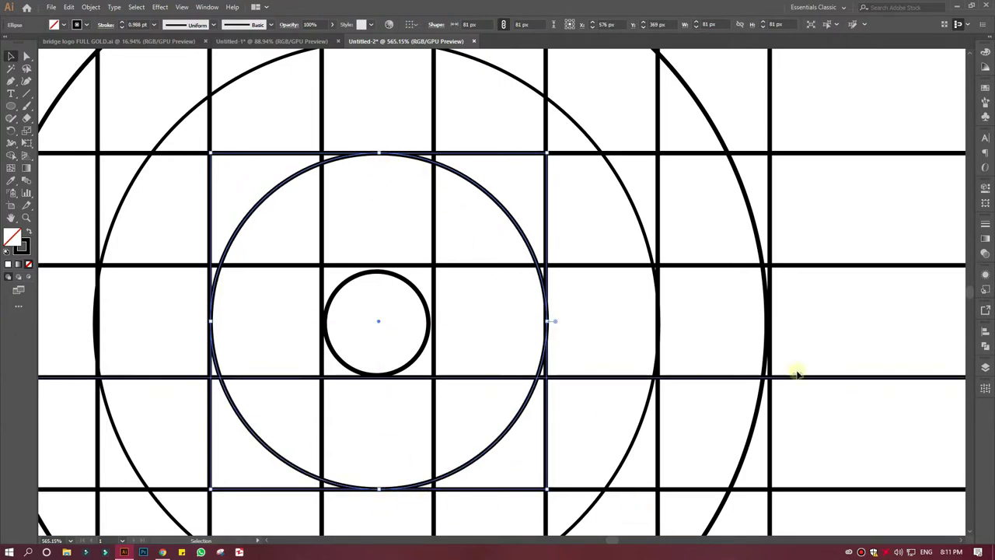
{"action": "left_click", "coordinate": [655, 320]}
{"action": "left_click", "coordinate": [768, 325]}
{"action": "left_click_drag", "start_coordinate": [768, 325], "coordinate": [773, 323]}
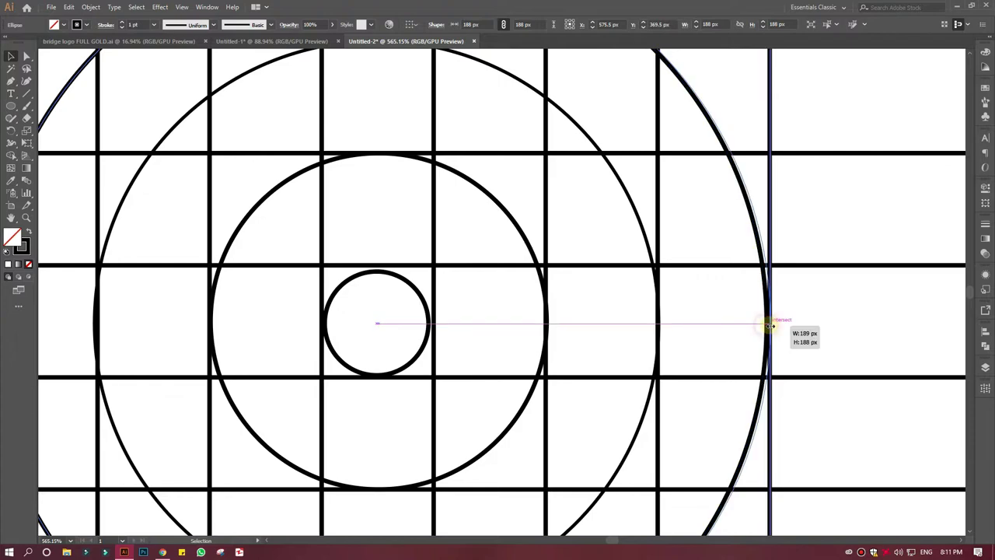
{"action": "left_click", "coordinate": [95, 333]}
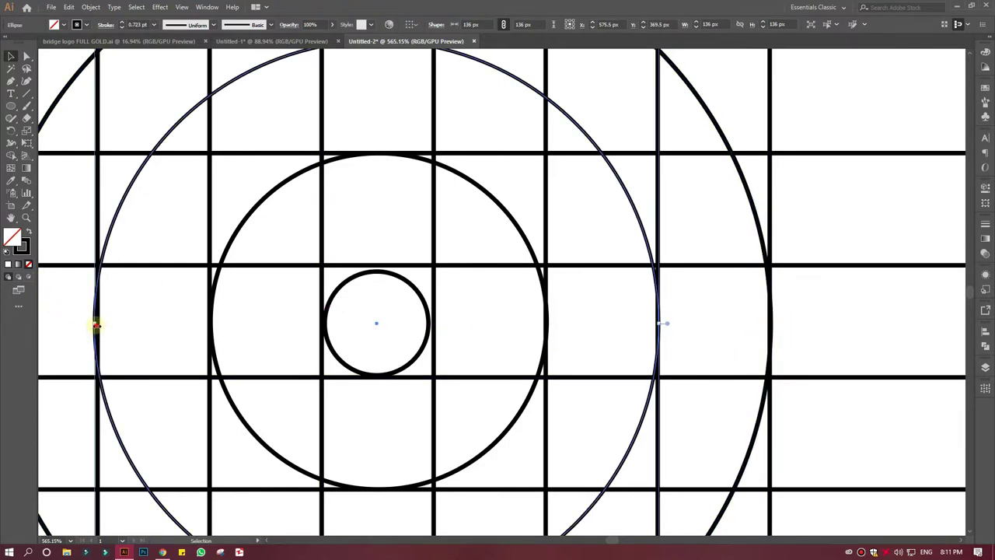
{"action": "left_click_drag", "start_coordinate": [95, 325], "coordinate": [99, 323]}
Resize the small inner circle to fill its grid cell at 27 by 27 px
{"action": "scroll", "coordinate": [406, 228], "scroll_direction": "up", "scroll_amount": 5}
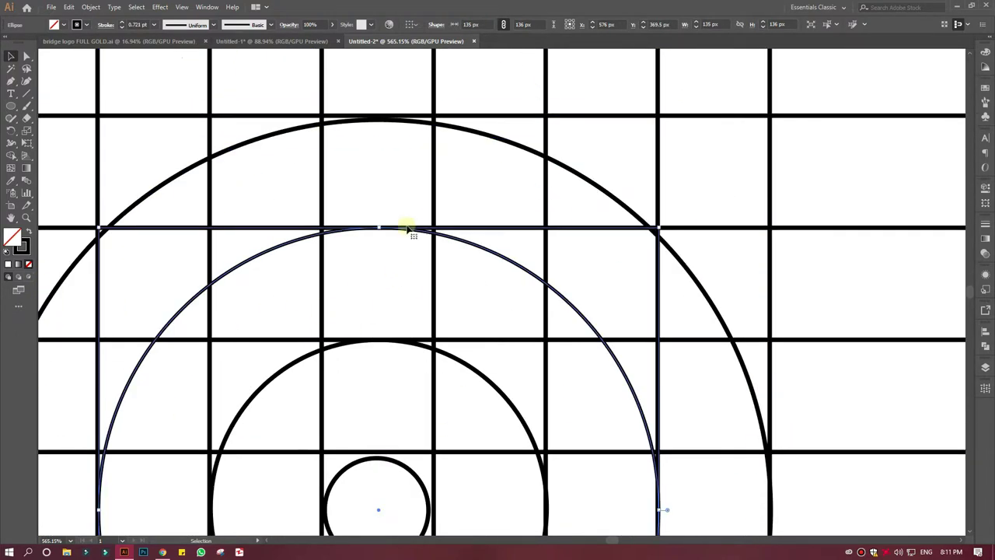
{"action": "left_click", "coordinate": [388, 120]}
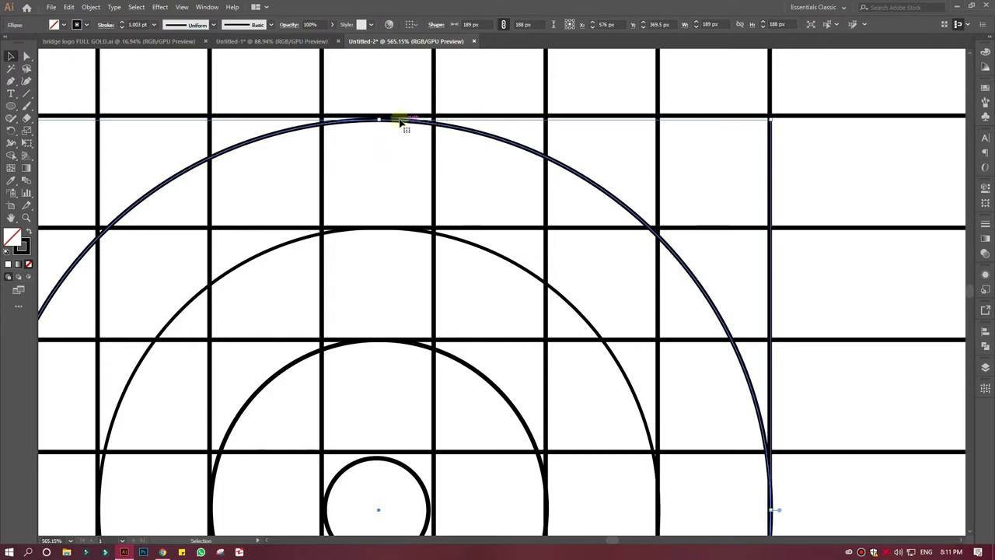
{"action": "scroll", "coordinate": [167, 195], "scroll_direction": "down", "scroll_amount": 1}
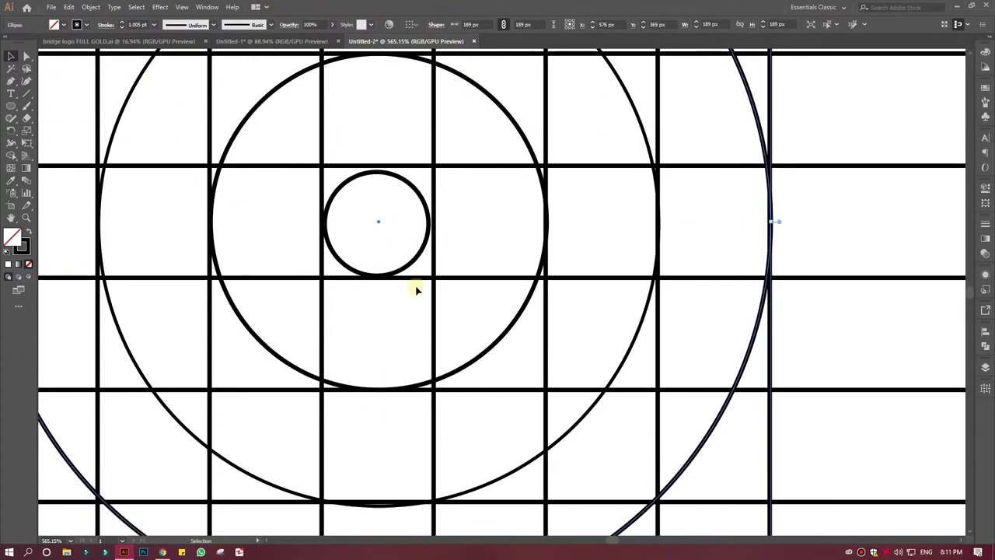
{"action": "scroll", "coordinate": [415, 284], "scroll_direction": "down", "scroll_amount": 7}
{"action": "left_click", "coordinate": [394, 271]}
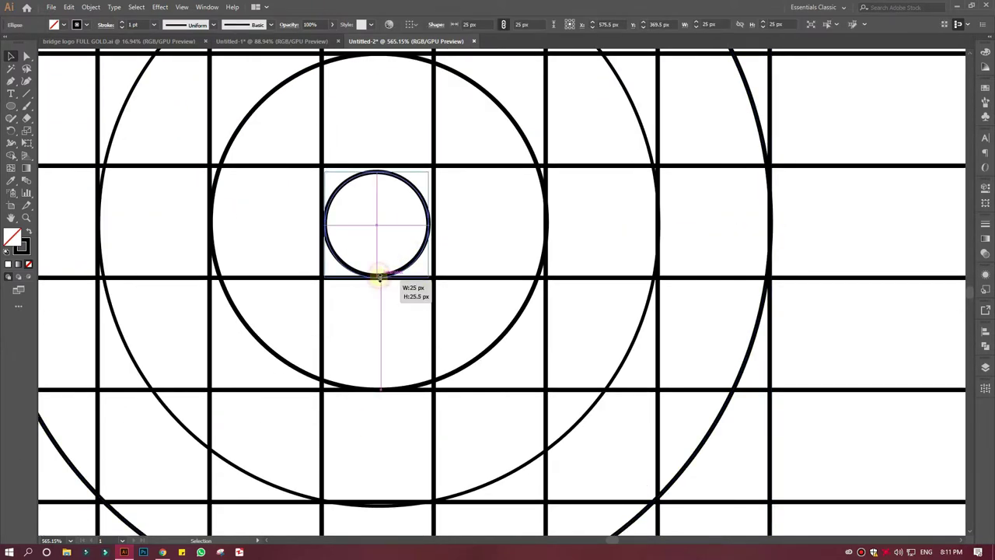
{"action": "left_click_drag", "start_coordinate": [432, 225], "coordinate": [435, 225]}
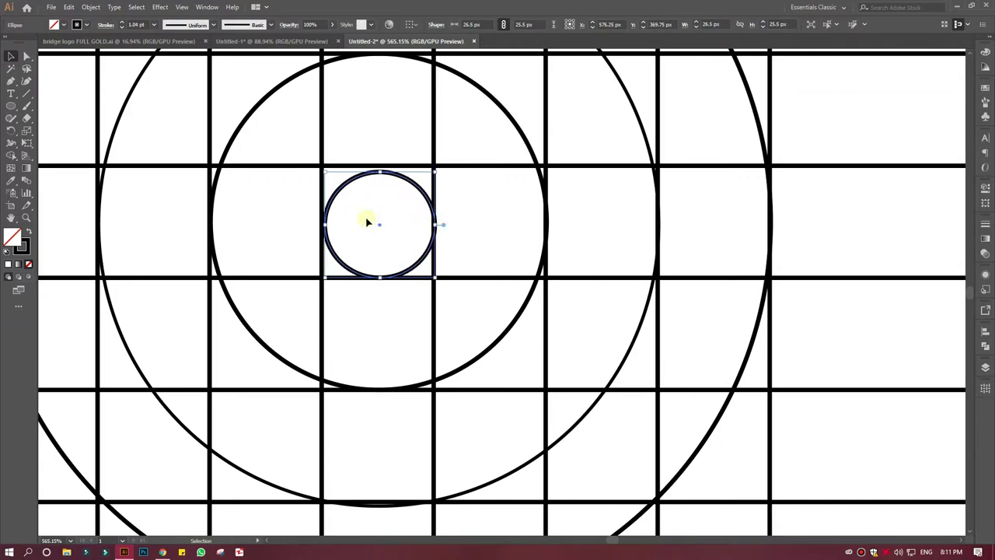
{"action": "left_click_drag", "start_coordinate": [325, 225], "coordinate": [321, 226]}
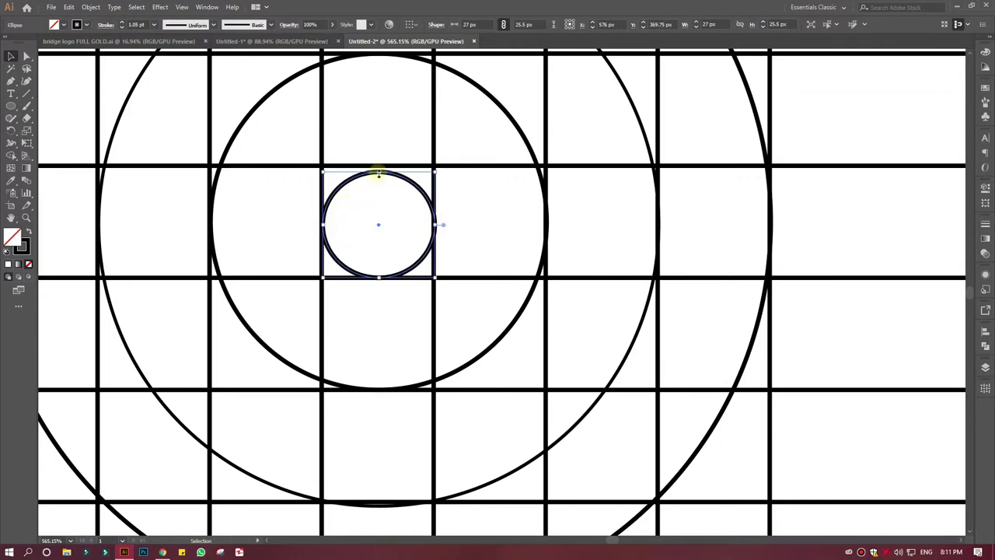
{"action": "left_click_drag", "start_coordinate": [379, 173], "coordinate": [379, 167]}
{"action": "scroll", "coordinate": [404, 244], "scroll_direction": "down", "scroll_amount": 3}
{"action": "scroll", "coordinate": [400, 244], "scroll_direction": "down", "scroll_amount": 2}
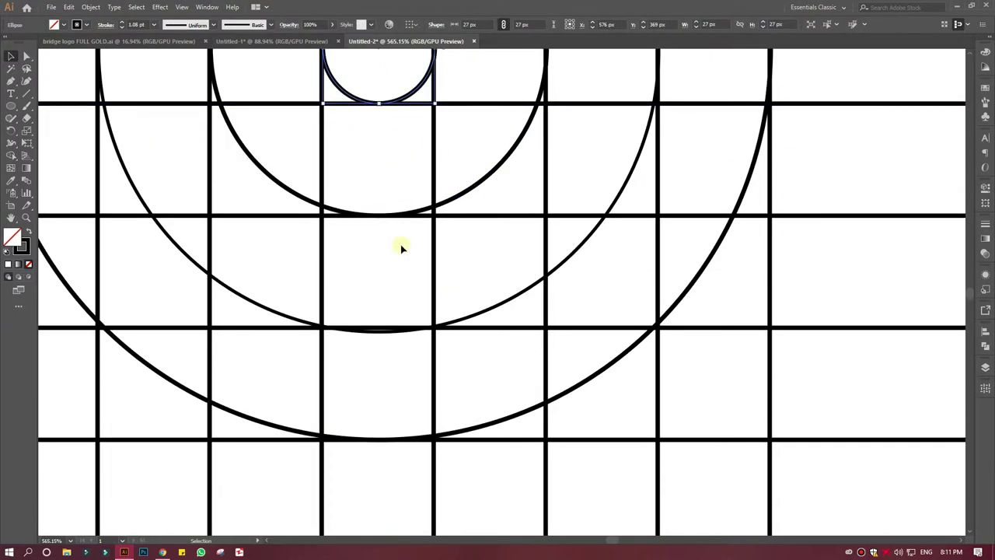
Check the circle sizes and narrow the middle circle to fit the grid at 135 px
{"action": "left_click", "coordinate": [382, 330]}
{"action": "scroll", "coordinate": [381, 343], "scroll_direction": "down", "scroll_amount": 3}
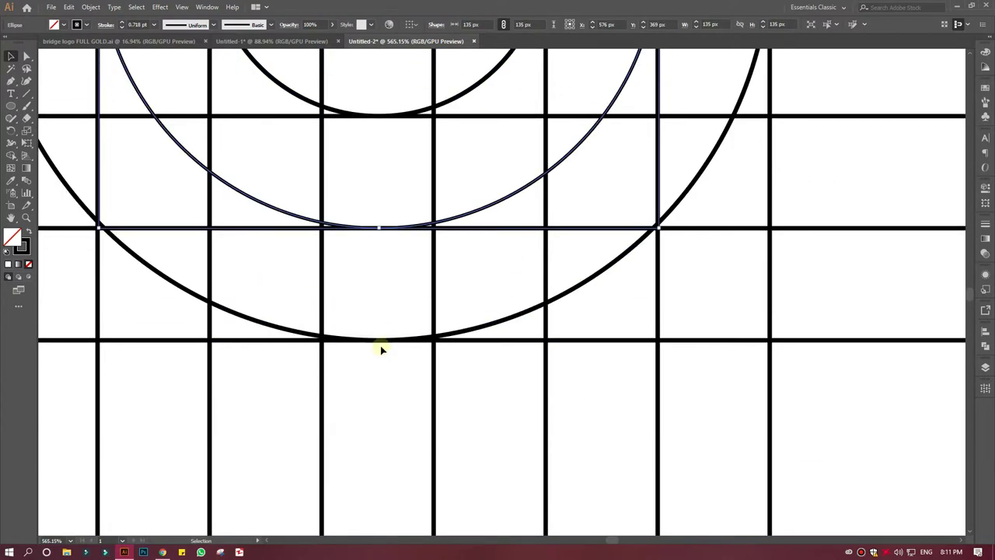
{"action": "left_click", "coordinate": [381, 342]}
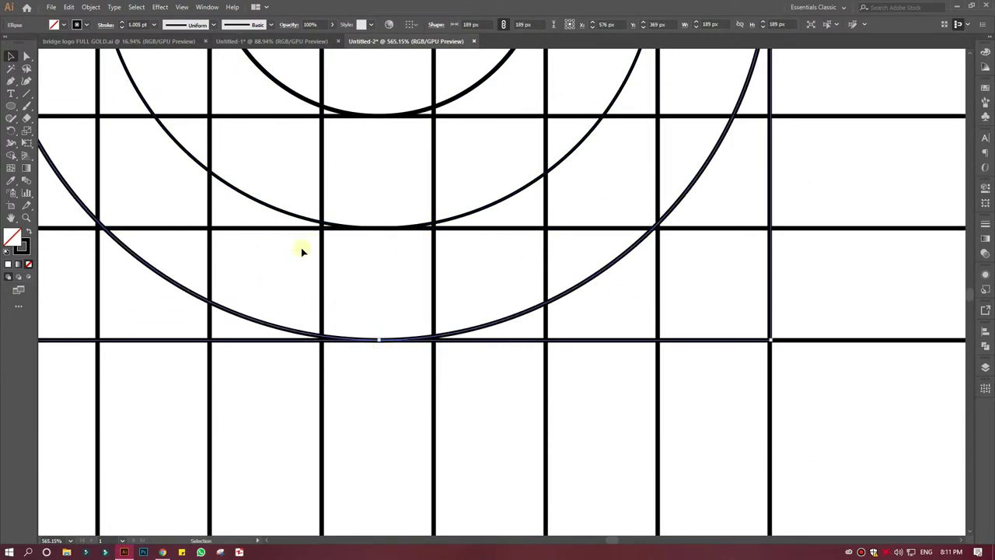
{"action": "mouse_move", "coordinate": [302, 250]}
{"action": "left_mouse_down"}
{"action": "mouse_move", "coordinate": [461, 382]}
{"action": "mouse_move", "coordinate": [373, 472]}
{"action": "mouse_move", "coordinate": [276, 498]}
{"action": "left_mouse_up"}
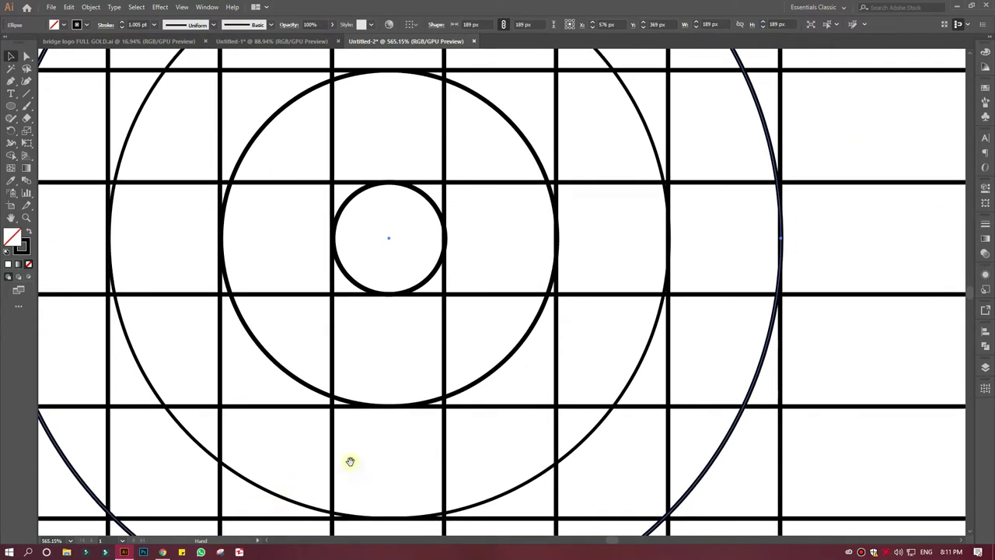
{"action": "left_click", "coordinate": [556, 239]}
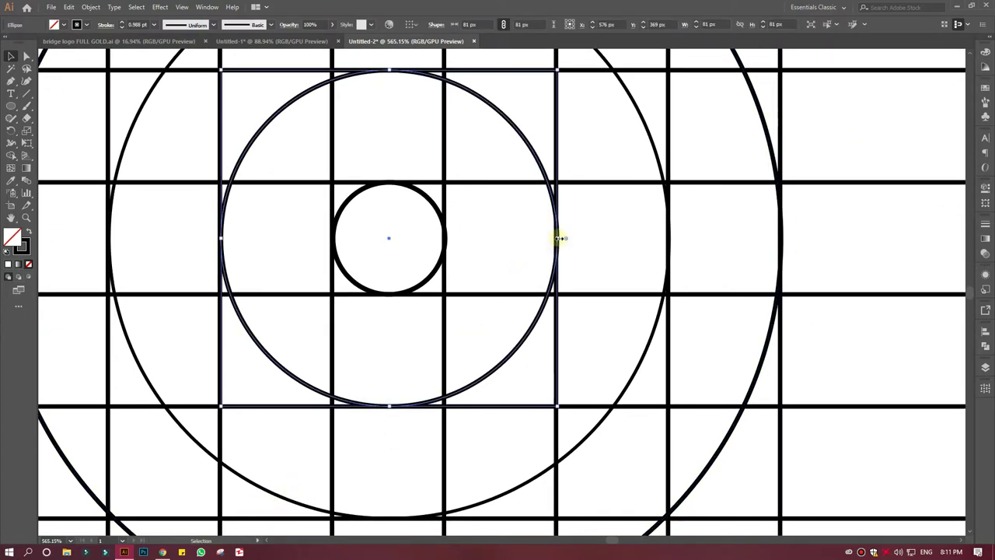
{"action": "left_click_drag", "start_coordinate": [559, 238], "coordinate": [556, 239]}
{"action": "scroll", "coordinate": [593, 318], "scroll_direction": "up", "scroll_amount": 1}
{"action": "scroll", "coordinate": [537, 295], "scroll_direction": "up", "scroll_amount": 2}
{"action": "scroll", "coordinate": [537, 293], "scroll_direction": "up", "scroll_amount": 4}
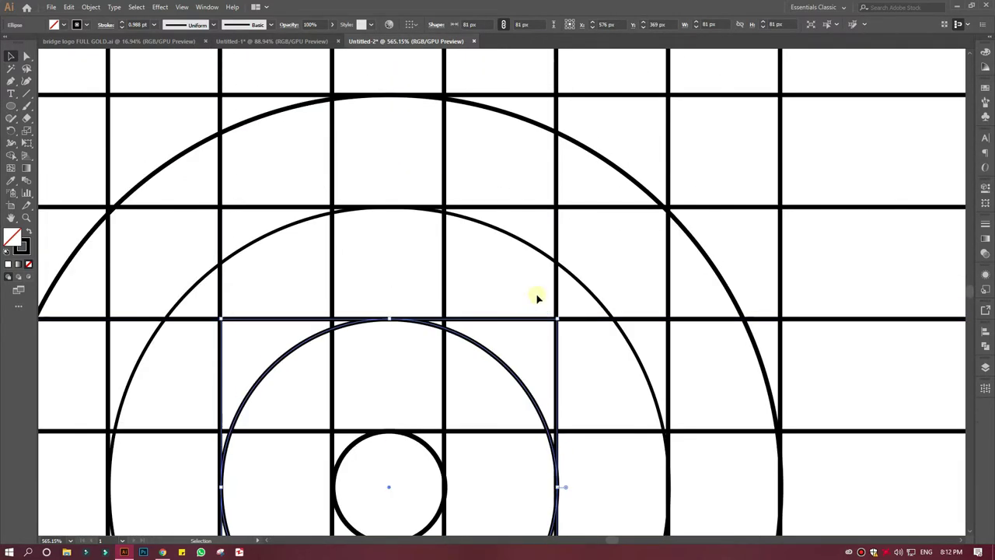
{"action": "scroll", "coordinate": [537, 297], "scroll_direction": "up", "scroll_amount": 1}
{"action": "scroll", "coordinate": [536, 297], "scroll_direction": "down", "scroll_amount": 1}
{"action": "scroll", "coordinate": [537, 297], "scroll_direction": "down", "scroll_amount": 2}
Select all grid lines and circles and set up the Shape Builder with a black fill
{"action": "scroll", "coordinate": [536, 297], "scroll_direction": "down", "scroll_amount": 2}
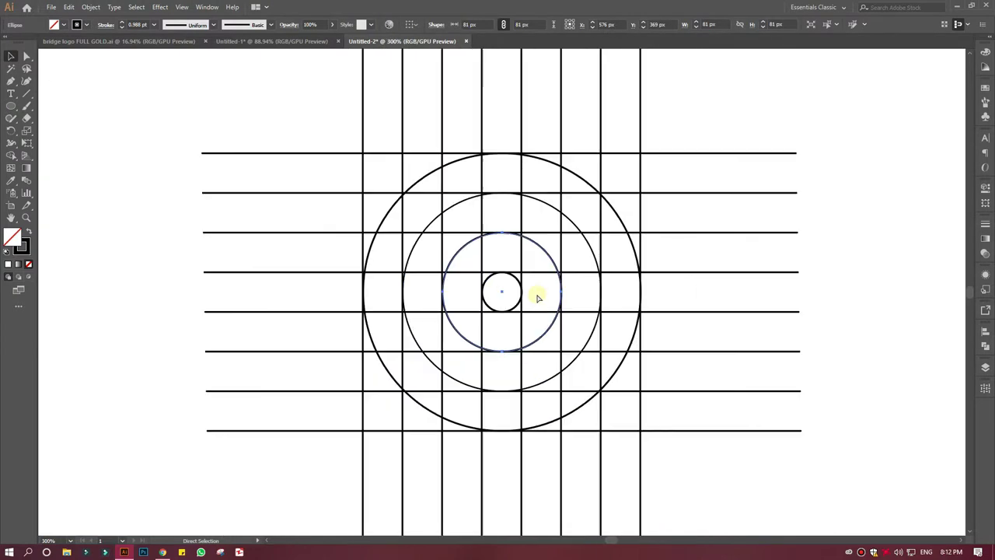
{"action": "left_click_drag", "start_coordinate": [336, 124], "coordinate": [730, 499]}
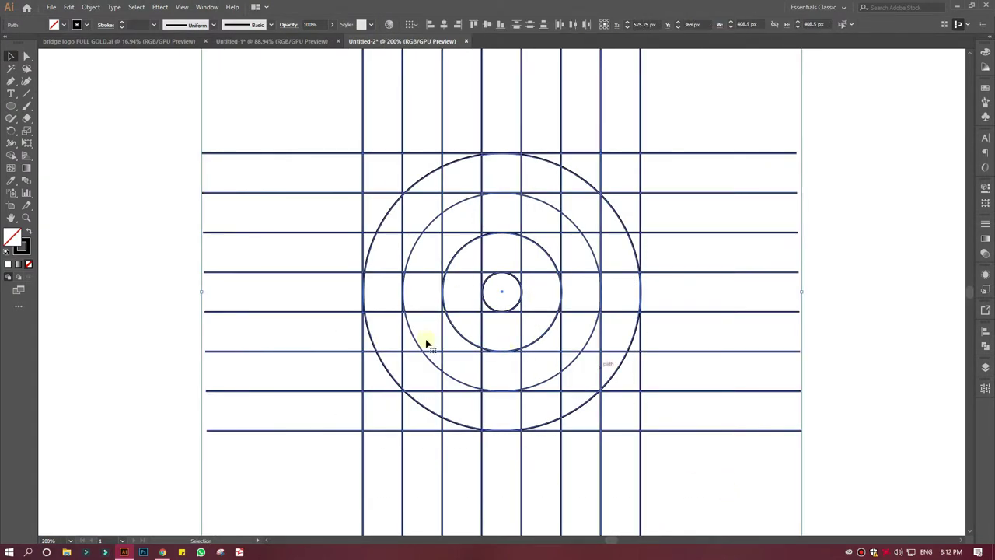
{"action": "left_click", "coordinate": [11, 140]}
{"action": "key", "text": "shift+x"}
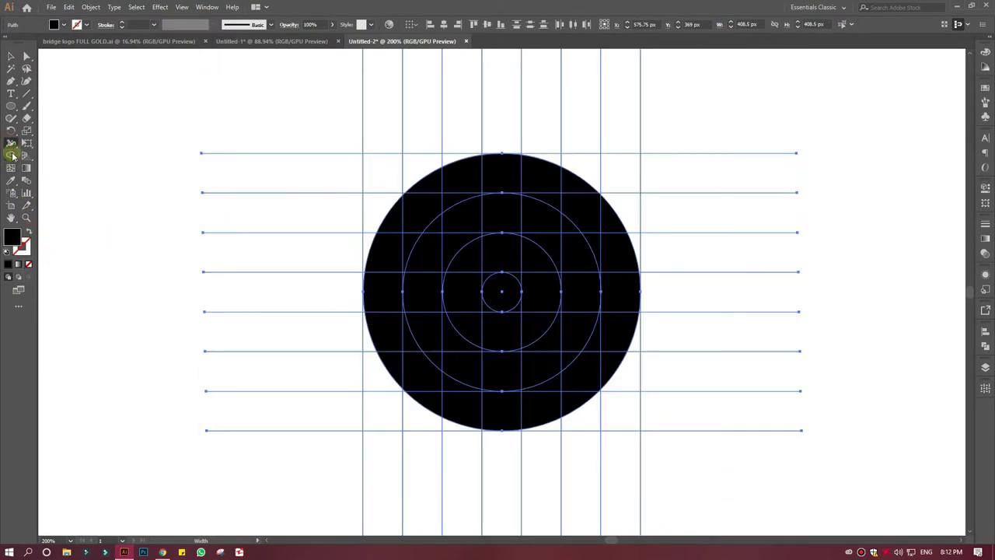
{"action": "left_click", "coordinate": [26, 231]}
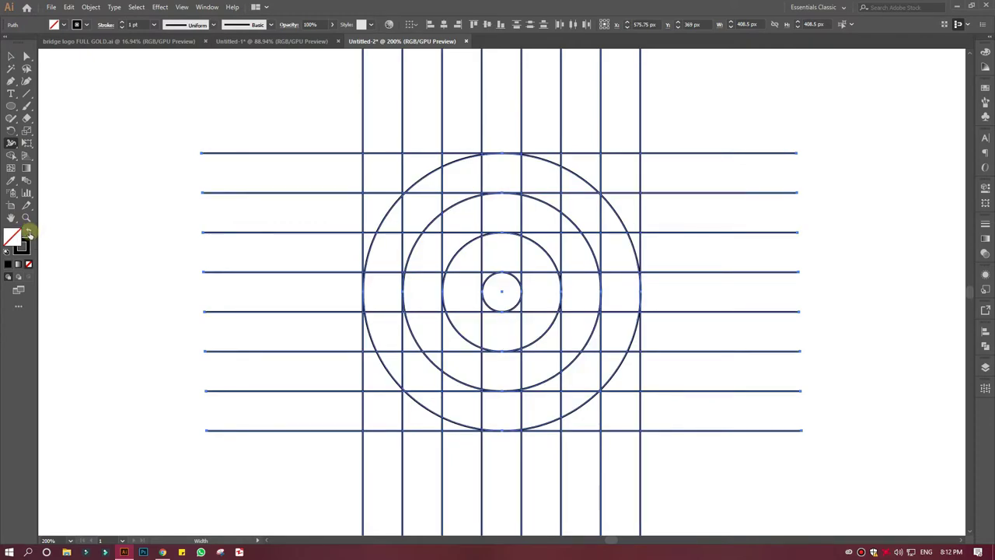
{"action": "left_click", "coordinate": [11, 154]}
{"action": "key", "text": "shift+x"}
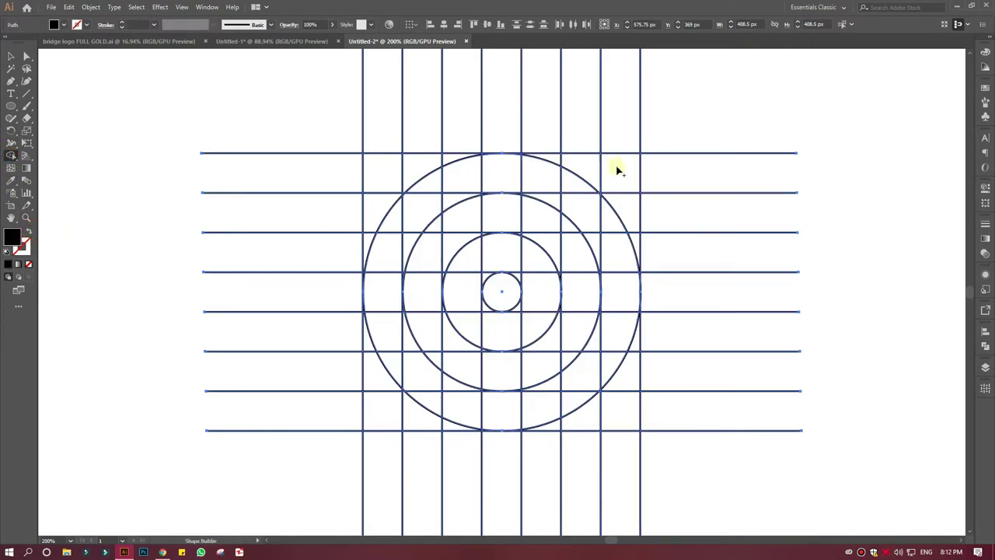
Merge the top, outer ring, crossbar and inner ring cells into the G shape
{"action": "left_click_drag", "start_coordinate": [618, 169], "coordinate": [583, 180]}
{"action": "mouse_move", "coordinate": [510, 175]}
{"action": "left_mouse_down"}
{"action": "mouse_move", "coordinate": [428, 191]}
{"action": "mouse_move", "coordinate": [393, 257]}
{"action": "mouse_move", "coordinate": [406, 372]}
{"action": "mouse_move", "coordinate": [439, 403]}
{"action": "mouse_move", "coordinate": [515, 404]}
{"action": "mouse_move", "coordinate": [588, 377]}
{"action": "mouse_move", "coordinate": [627, 290]}
{"action": "mouse_move", "coordinate": [606, 250]}
{"action": "left_mouse_up"}
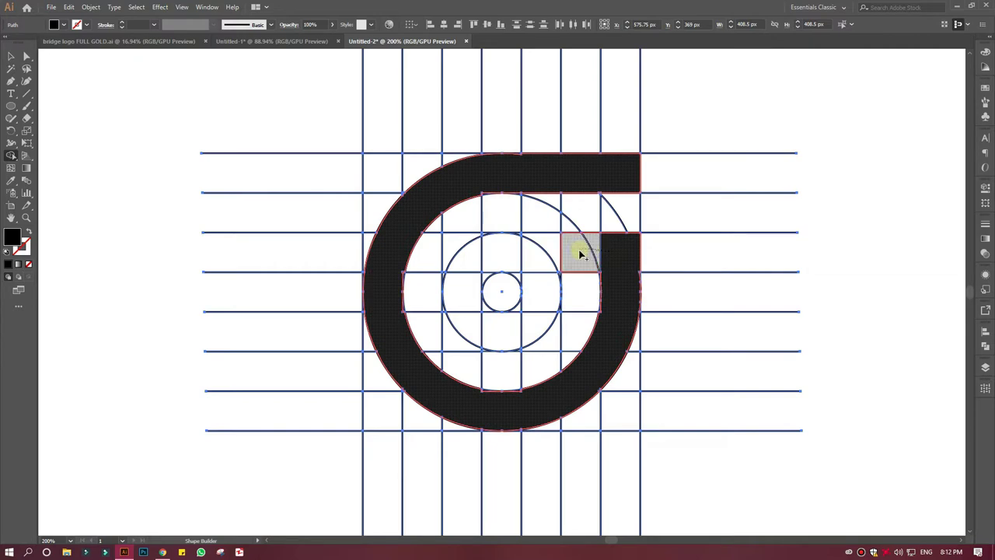
{"action": "left_click_drag", "start_coordinate": [579, 251], "coordinate": [531, 259]}
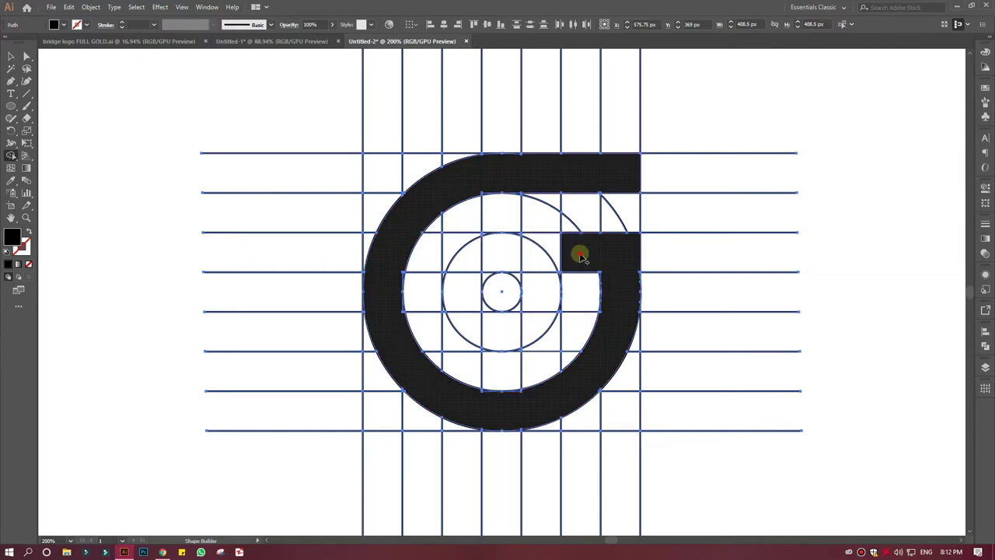
{"action": "left_click", "coordinate": [501, 250]}
{"action": "left_click_drag", "start_coordinate": [465, 262], "coordinate": [532, 320]}
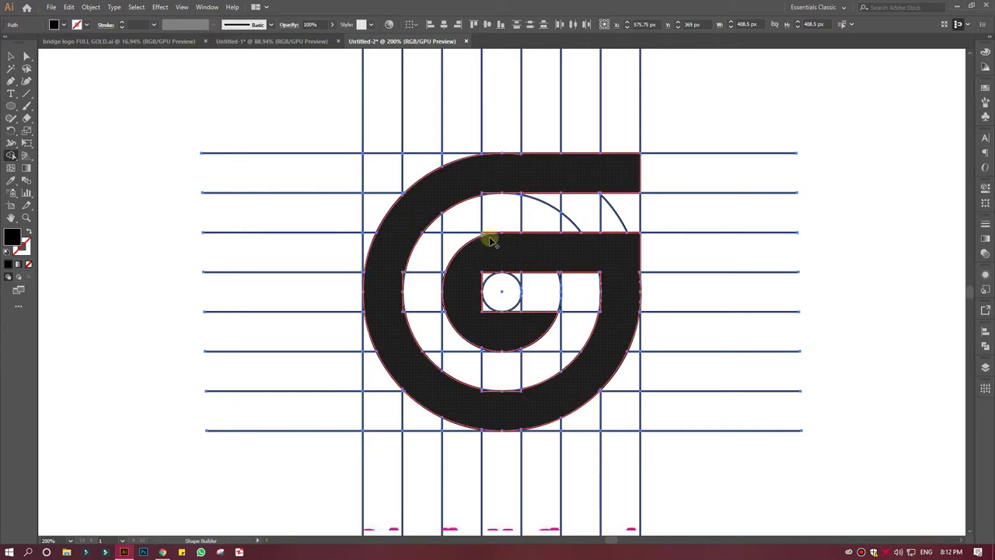
{"action": "left_click", "coordinate": [504, 208]}
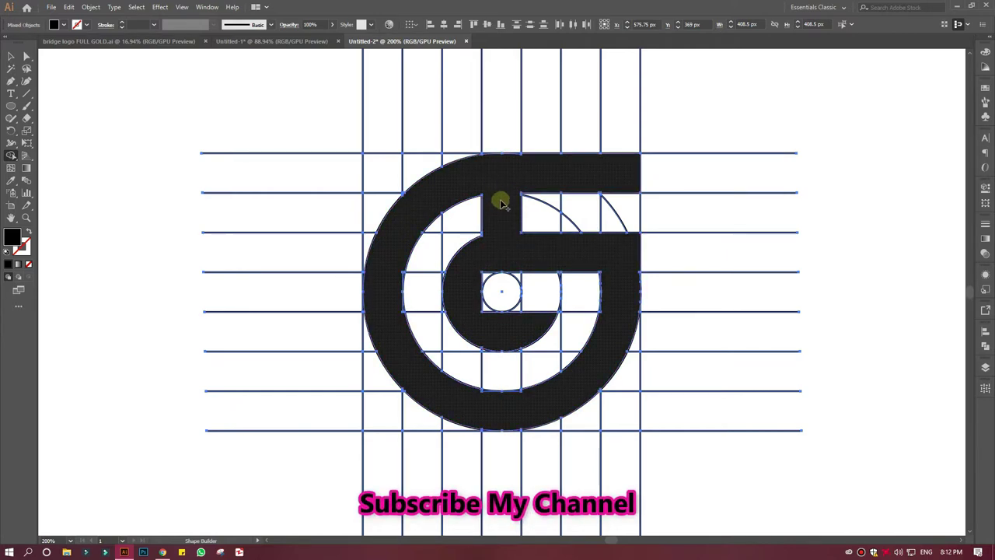
Merge the remaining leftover regions into the G, then deselect and zoom out
{"action": "left_click", "coordinate": [26, 218]}
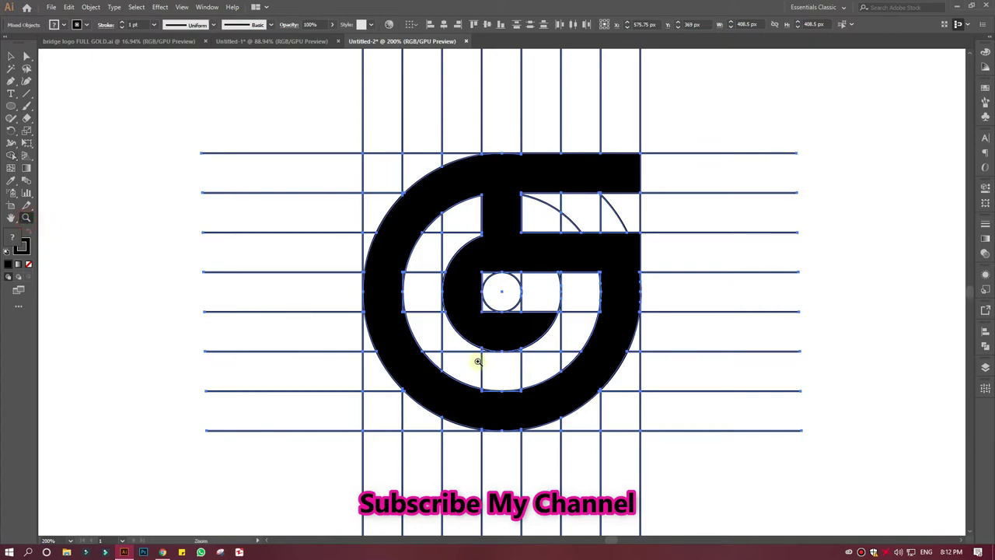
{"action": "left_click_drag", "start_coordinate": [478, 362], "coordinate": [611, 436]}
{"action": "left_click", "coordinate": [10, 156]}
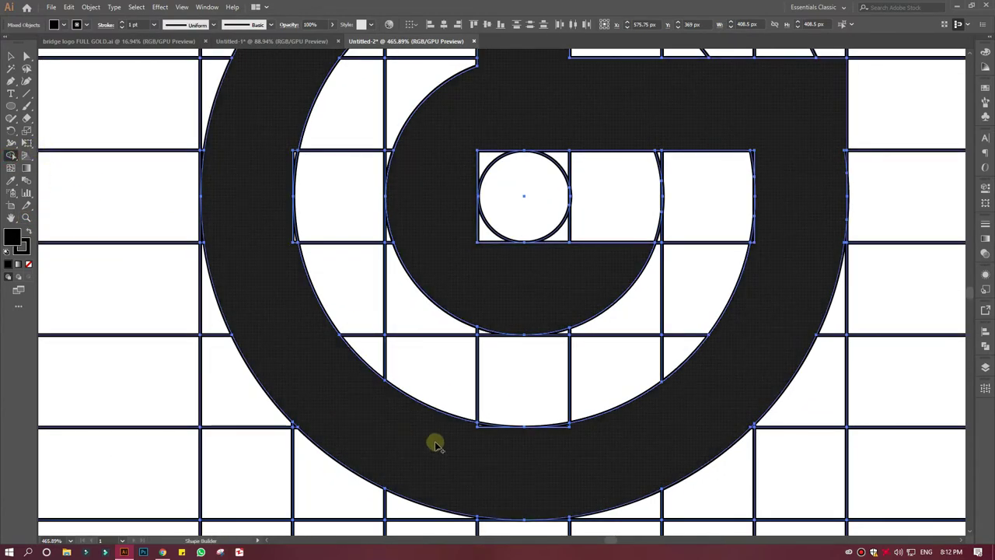
{"action": "left_click", "coordinate": [568, 429]}
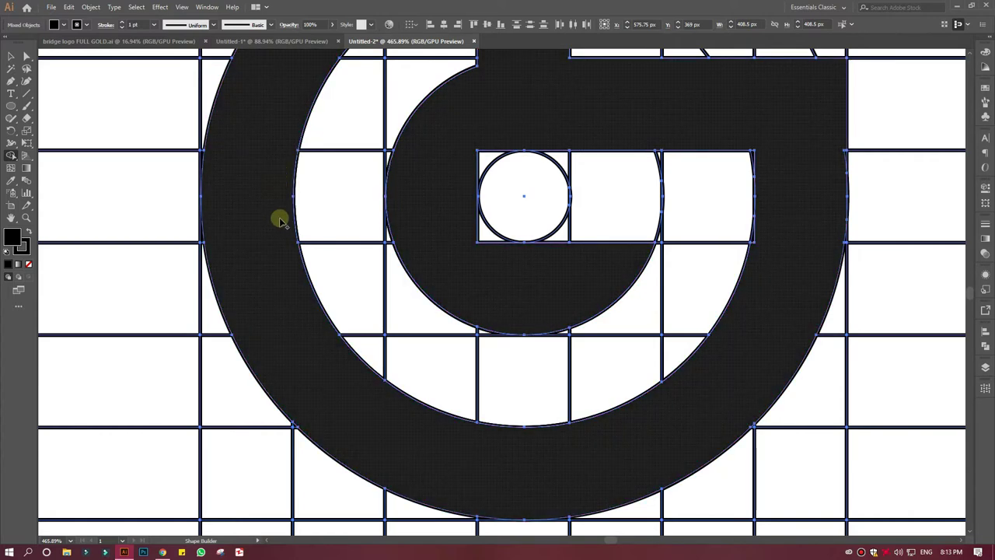
{"action": "left_click", "coordinate": [755, 241]}
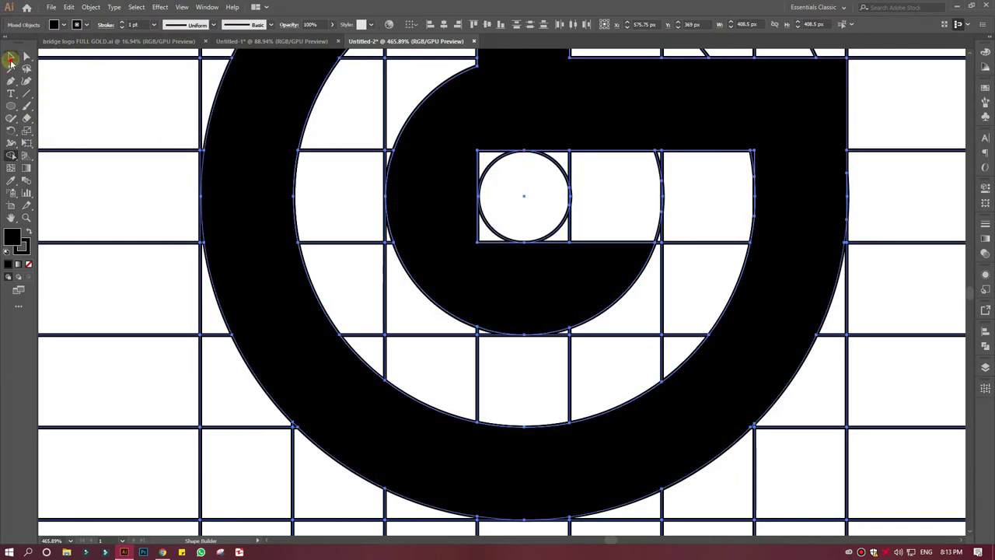
{"action": "left_click", "coordinate": [10, 58]}
{"action": "left_click", "coordinate": [313, 286]}
{"action": "key", "text": "ctrl+1"}
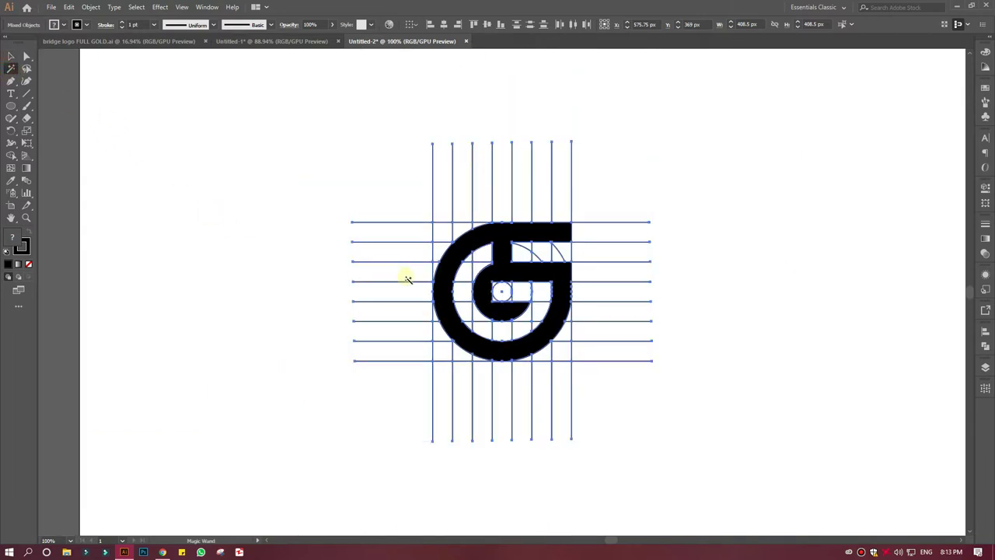
Select the G, test moving it off the grid, and zoom in on its top
{"action": "left_click", "coordinate": [439, 287]}
{"action": "mouse_move", "coordinate": [432, 288]}
{"action": "left_mouse_down"}
{"action": "mouse_move", "coordinate": [185, 289]}
{"action": "mouse_move", "coordinate": [443, 292]}
{"action": "left_mouse_up"}
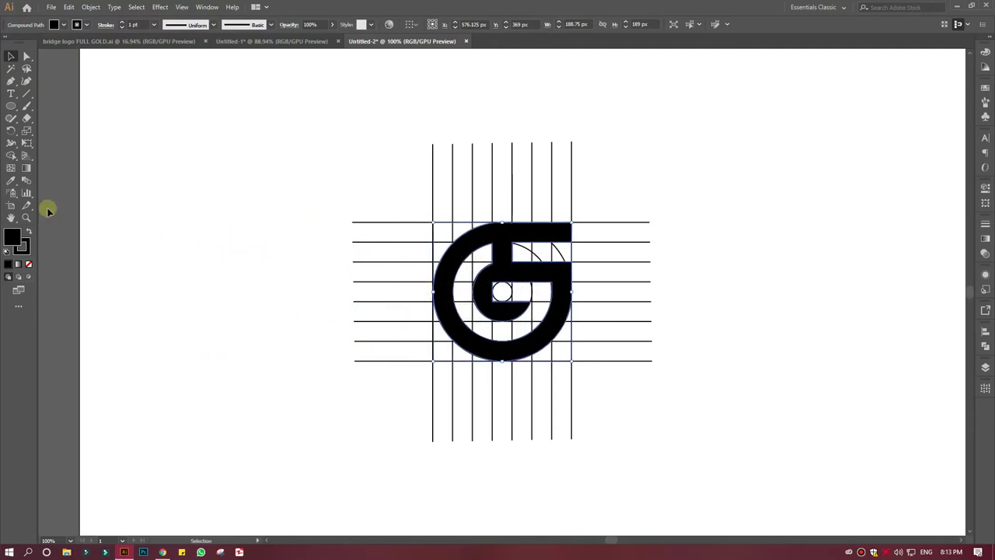
{"action": "left_click", "coordinate": [27, 217]}
{"action": "left_click_drag", "start_coordinate": [493, 230], "coordinate": [673, 430]}
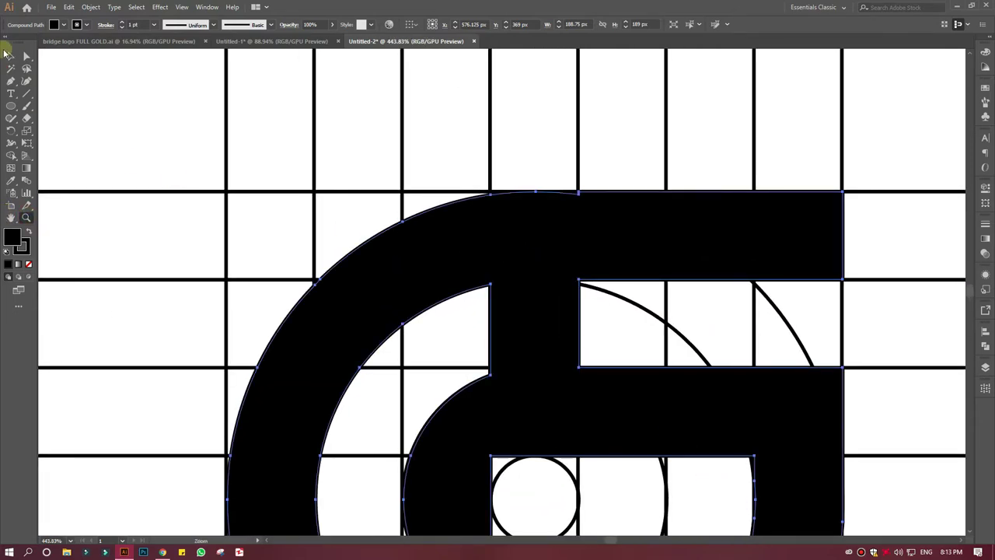
{"action": "left_click", "coordinate": [12, 56]}
{"action": "scroll", "coordinate": [862, 524], "scroll_direction": "down", "scroll_amount": 3}
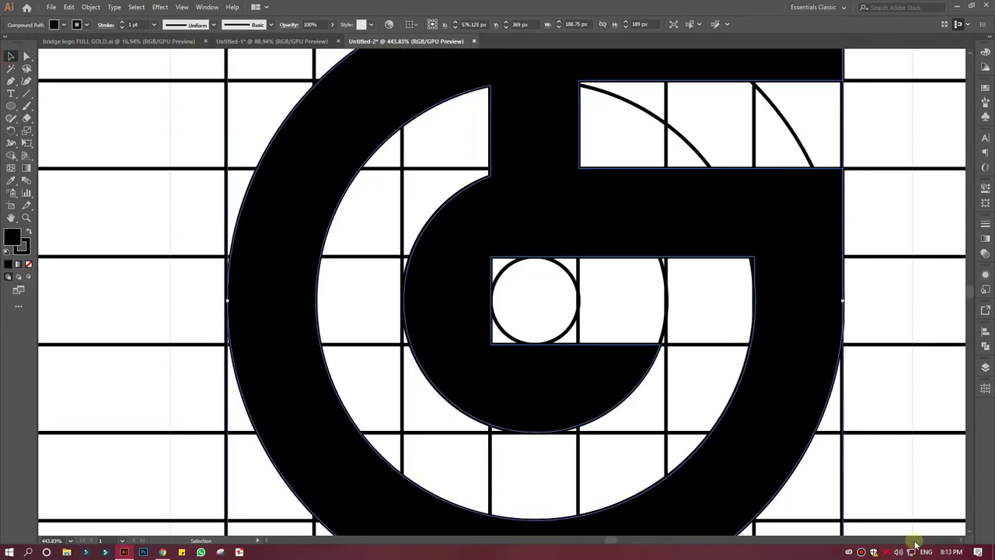
{"action": "scroll", "coordinate": [710, 435], "scroll_direction": "down", "scroll_amount": 5}
{"action": "scroll", "coordinate": [568, 377], "scroll_direction": "up", "scroll_amount": 6}
Merge the top of the G into one piece, undoing an unwanted corner fill
{"action": "left_click", "coordinate": [9, 157]}
{"action": "scroll", "coordinate": [515, 268], "scroll_direction": "up", "scroll_amount": 2}
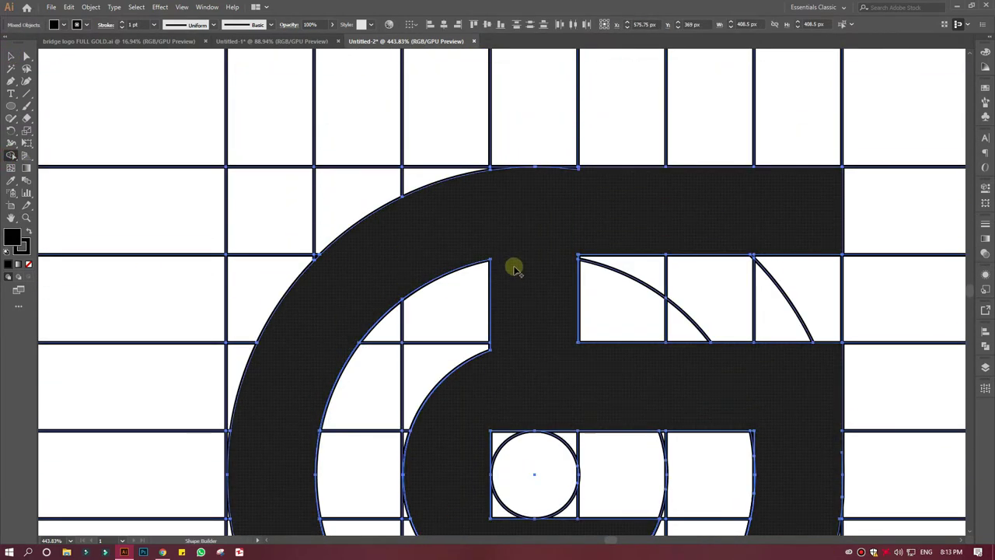
{"action": "left_click_drag", "start_coordinate": [537, 172], "coordinate": [554, 178]}
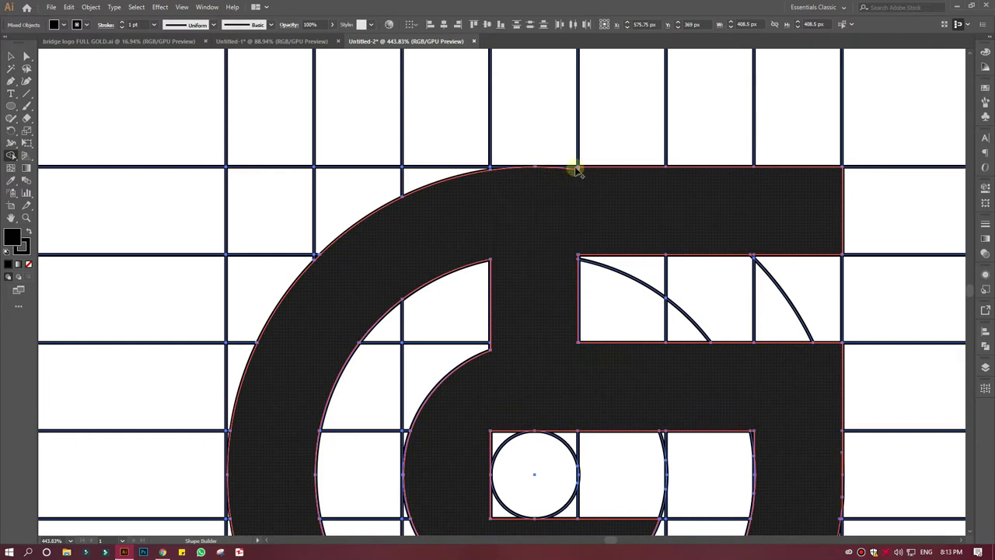
{"action": "left_click", "coordinate": [575, 170]}
{"action": "left_click_drag", "start_coordinate": [491, 168], "coordinate": [521, 206]}
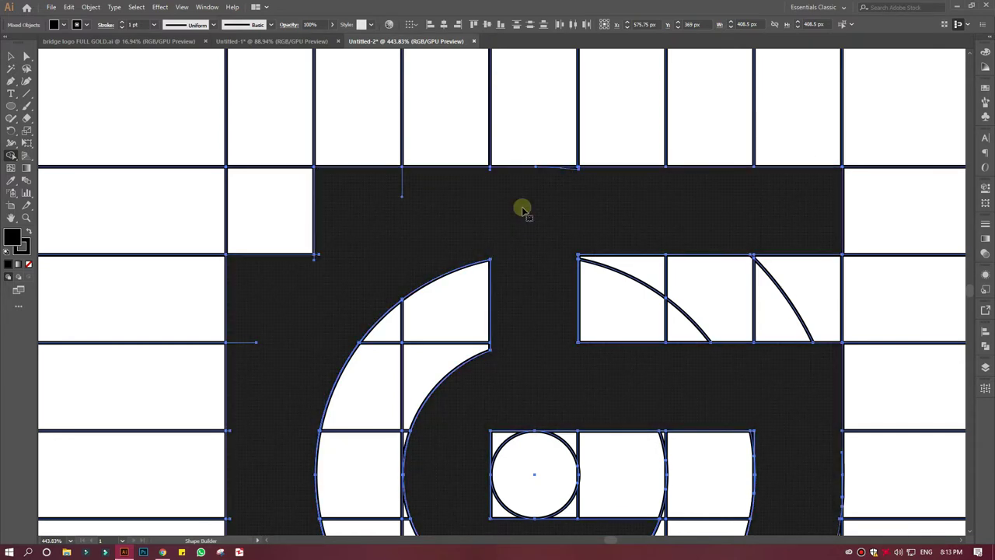
{"action": "key", "text": "ctrl+z"}
Zoom in closely on the top edge and merge its remaining pieces into the G
{"action": "left_click", "coordinate": [26, 218]}
{"action": "left_click", "coordinate": [501, 181]}
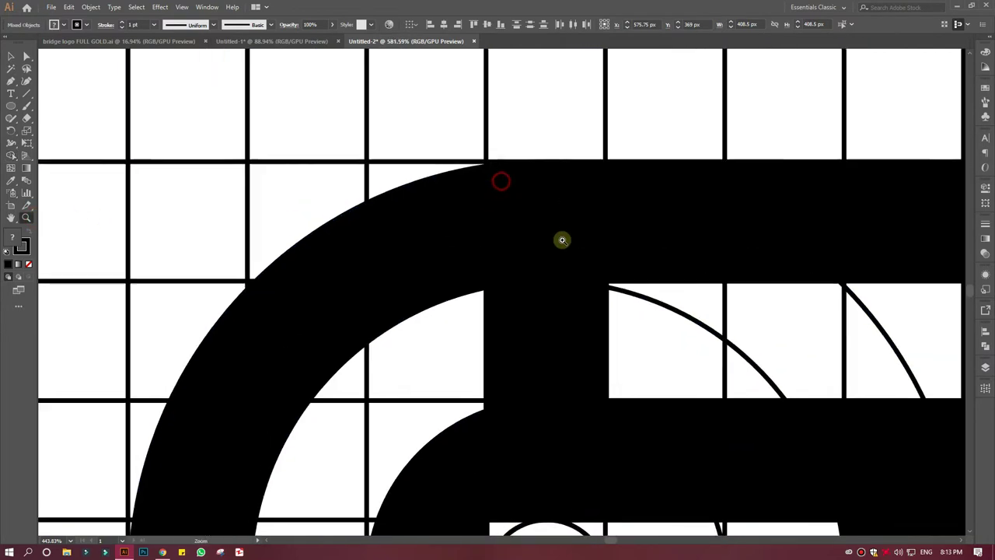
{"action": "left_click_drag", "start_coordinate": [562, 240], "coordinate": [529, 234]}
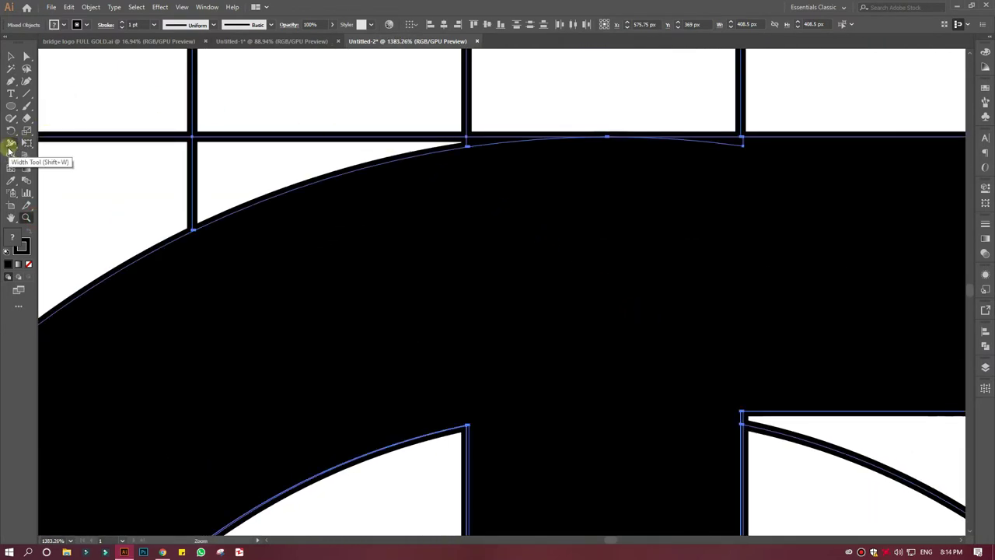
{"action": "left_click", "coordinate": [11, 154]}
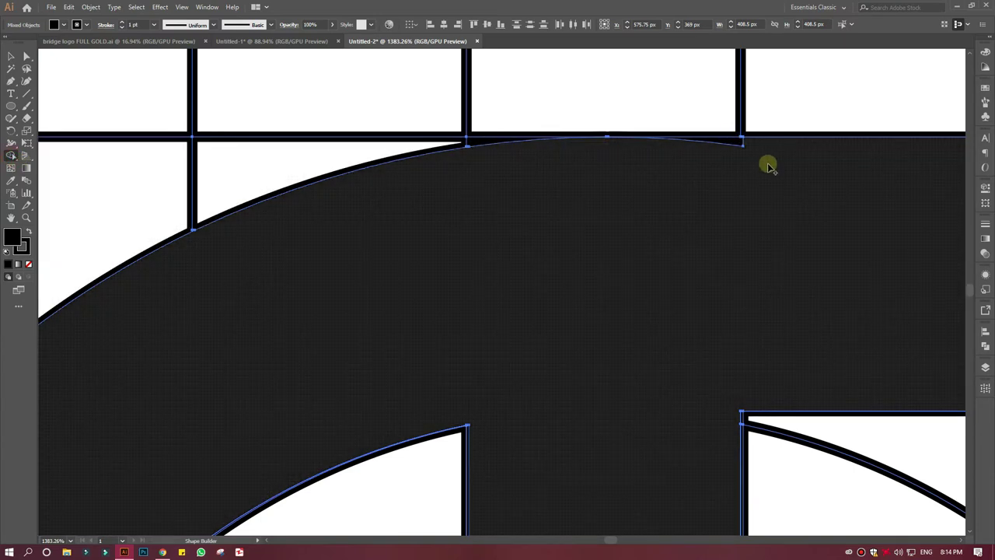
{"action": "left_click_drag", "start_coordinate": [768, 150], "coordinate": [735, 148]}
Zoom out to the whole logo and select every guide and the G shape
{"action": "scroll", "coordinate": [666, 257], "scroll_direction": "down", "scroll_amount": 2}
{"action": "scroll", "coordinate": [571, 225], "scroll_direction": "down", "scroll_amount": 5}
{"action": "scroll", "coordinate": [572, 229], "scroll_direction": "down", "scroll_amount": 5}
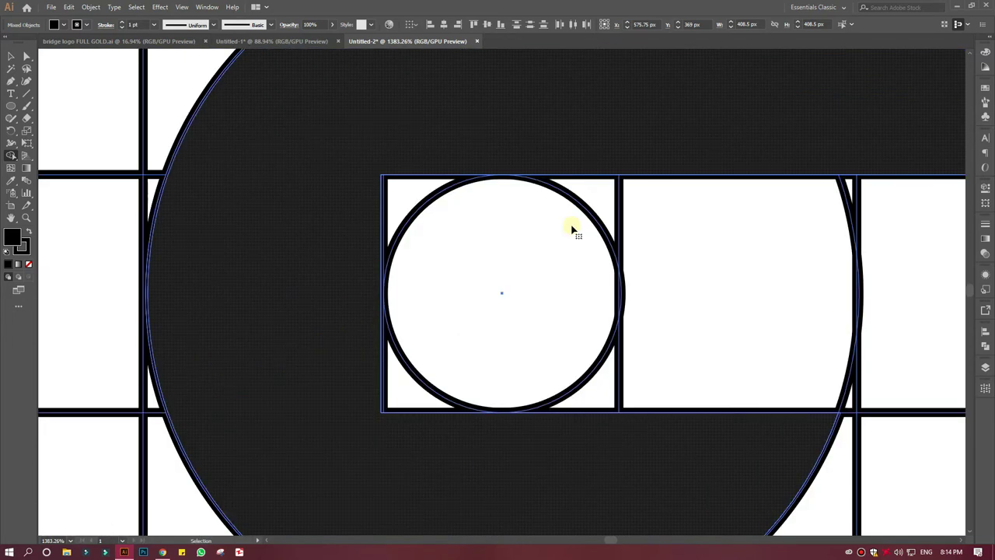
{"action": "key", "text": "ctrl+minus"}
{"action": "key", "text": "ctrl+minus"}
{"action": "key", "text": "ctrl+minus"}
{"action": "key", "text": "ctrl+minus"}
{"action": "key", "text": "ctrl+minus"}
{"action": "key", "text": "ctrl+minus"}
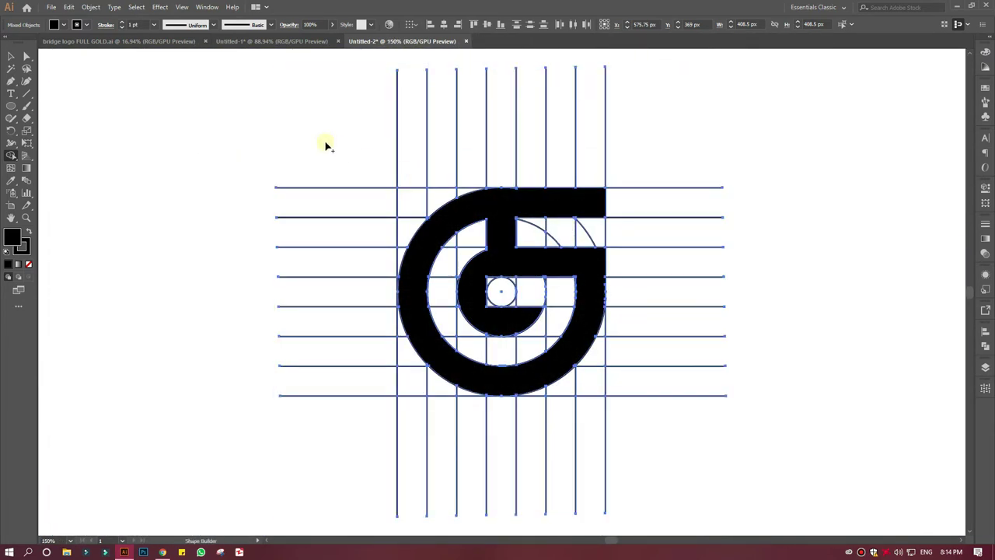
{"action": "left_click", "coordinate": [9, 59]}
{"action": "left_click", "coordinate": [176, 137]}
{"action": "left_click_drag", "start_coordinate": [180, 109], "coordinate": [798, 470]}
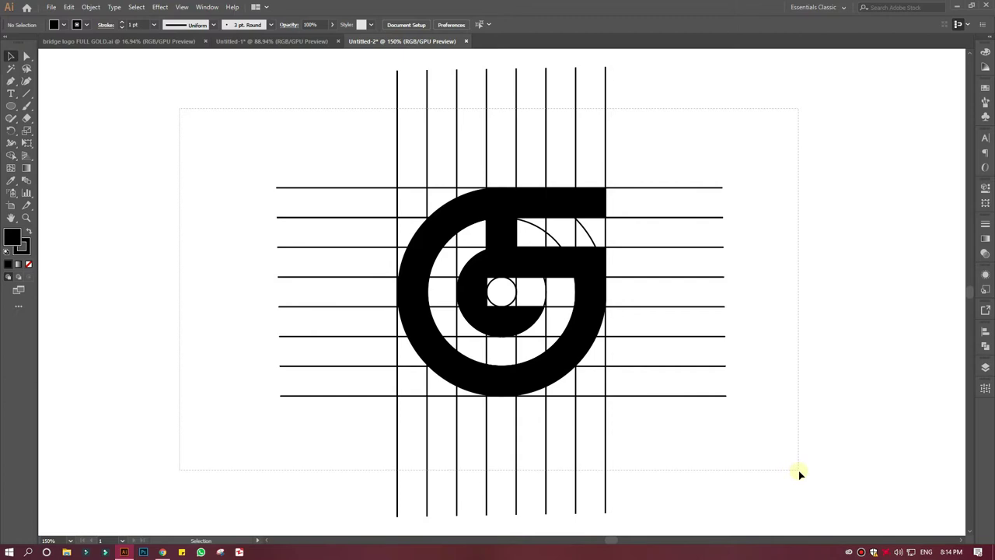
Zoom in on the G's top bar and merge its leftover corner piece with the fill in front
{"action": "left_click", "coordinate": [25, 218]}
{"action": "mouse_move", "coordinate": [508, 204]}
{"action": "left_mouse_down"}
{"action": "mouse_move", "coordinate": [524, 241]}
{"action": "mouse_move", "coordinate": [504, 228]}
{"action": "left_mouse_up"}
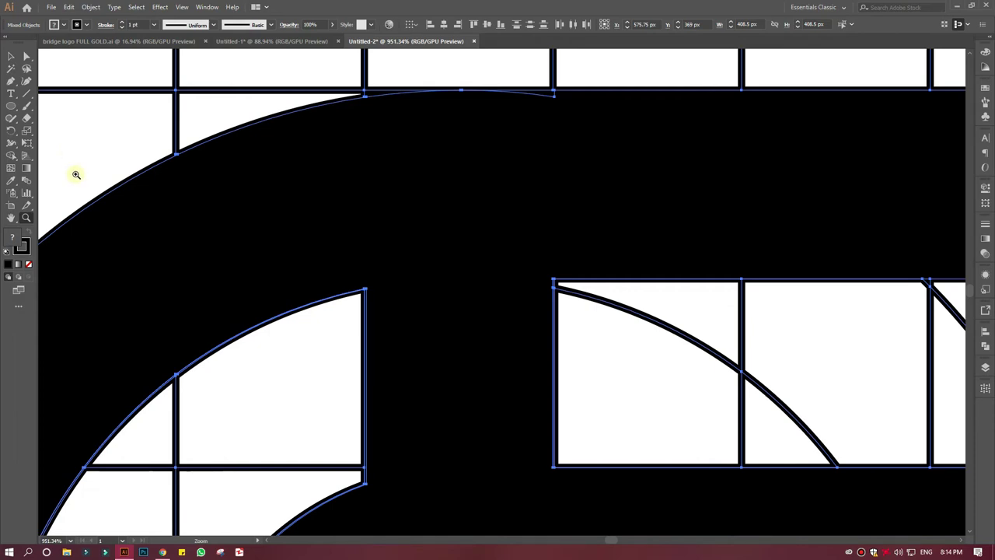
{"action": "left_click", "coordinate": [11, 236]}
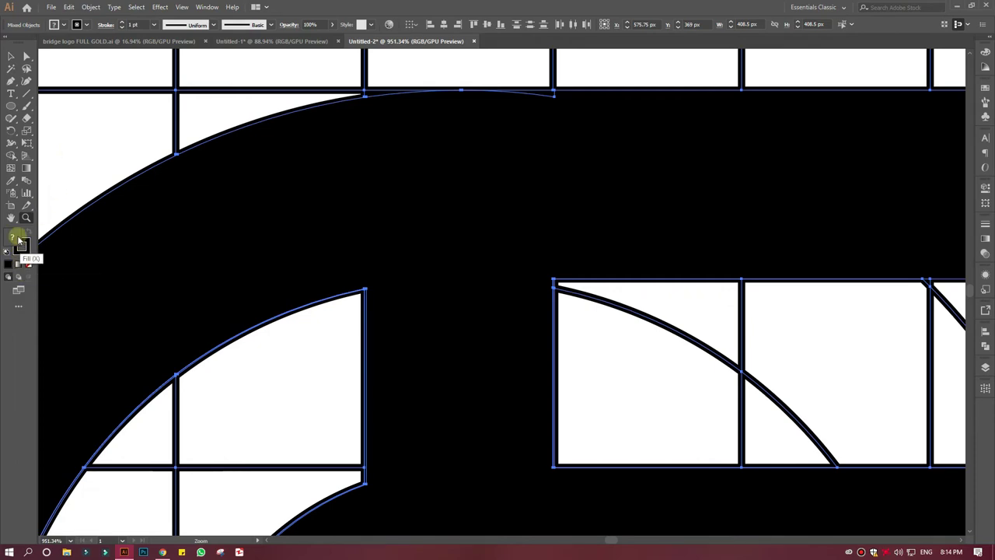
{"action": "left_click", "coordinate": [11, 155]}
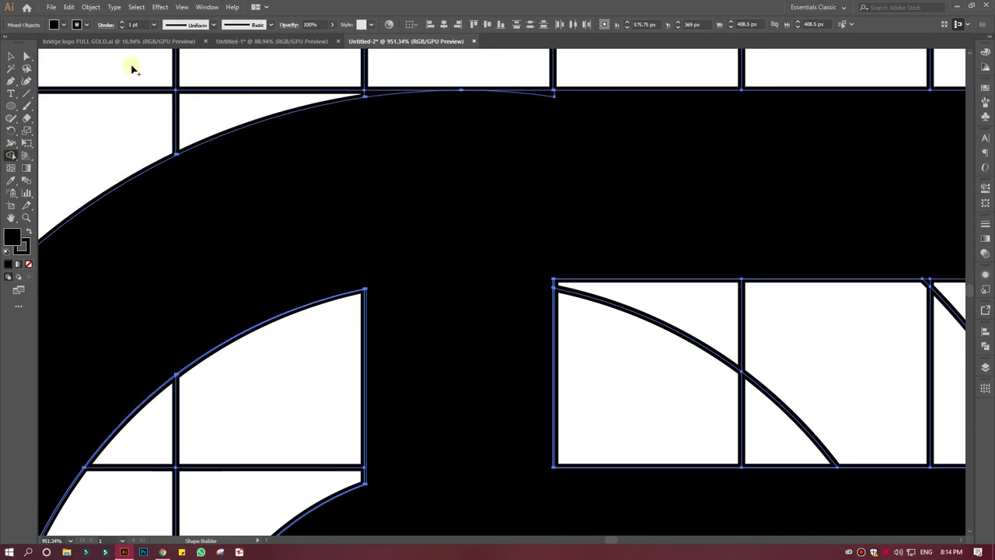
{"action": "left_click", "coordinate": [6, 57]}
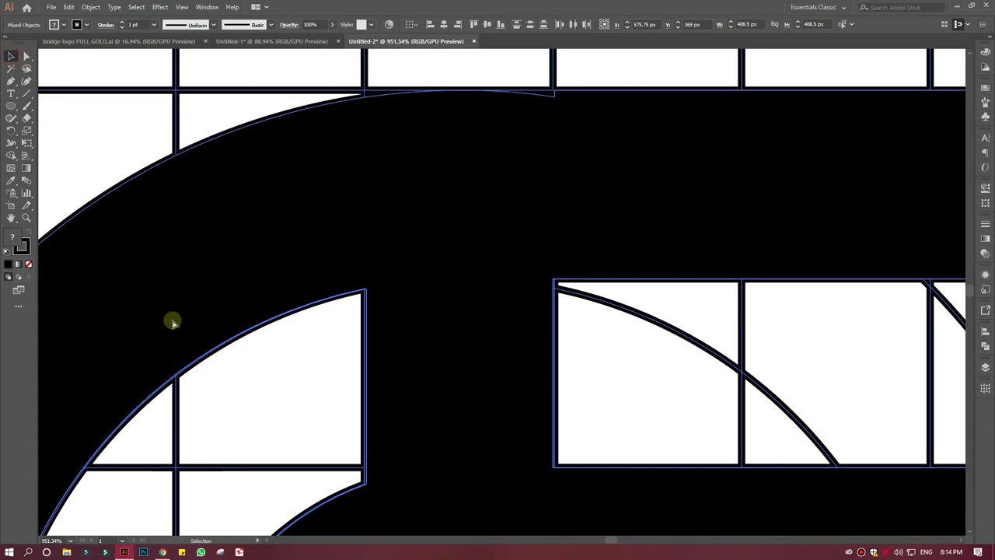
Zoom out to the artboard and select only the black G shape
{"action": "key", "text": "ctrl+0"}
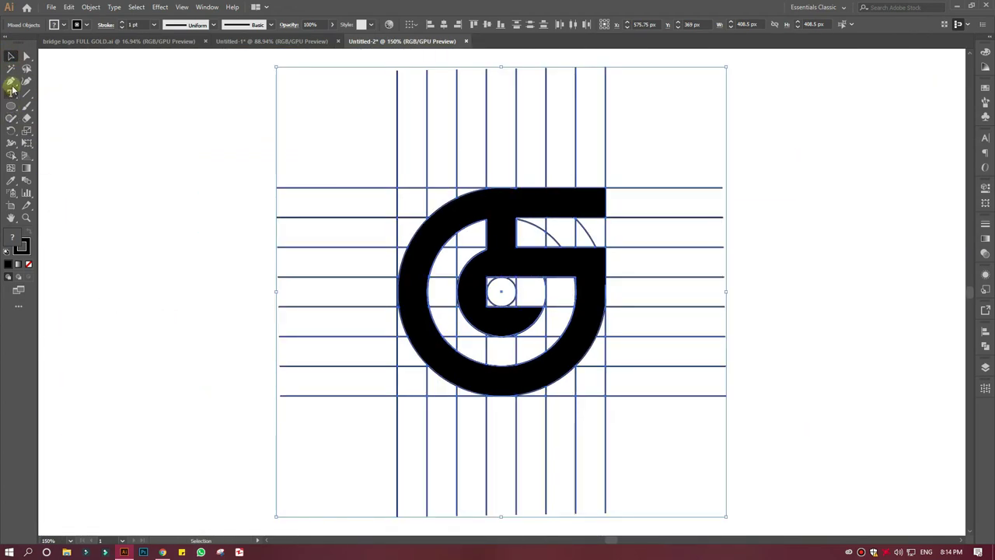
{"action": "left_click", "coordinate": [385, 263]}
{"action": "left_click", "coordinate": [412, 280]}
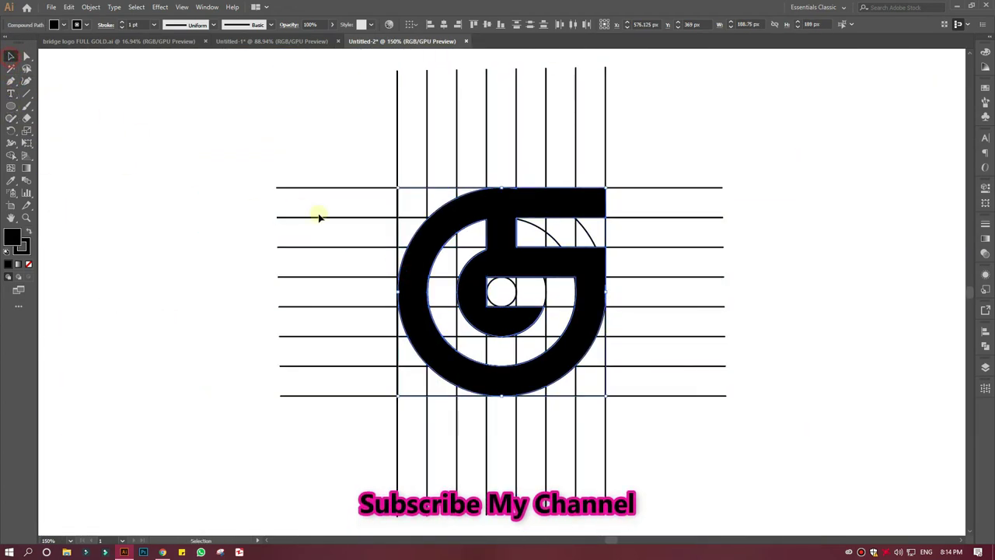
Move the G to the left, shift the grid lines to the right, and zoom in on the G
{"action": "left_click_drag", "start_coordinate": [417, 244], "coordinate": [78, 245]}
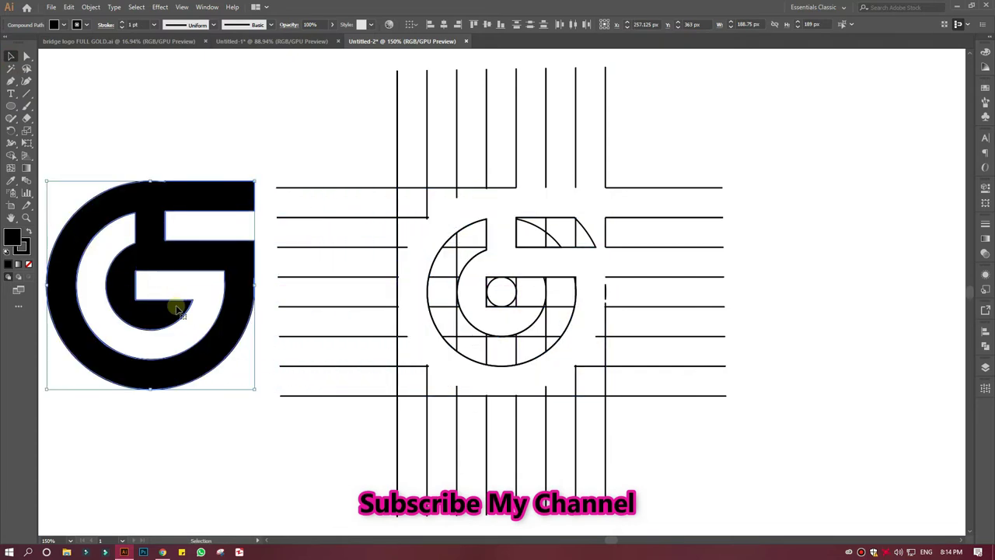
{"action": "left_click_drag", "start_coordinate": [309, 105], "coordinate": [640, 440]}
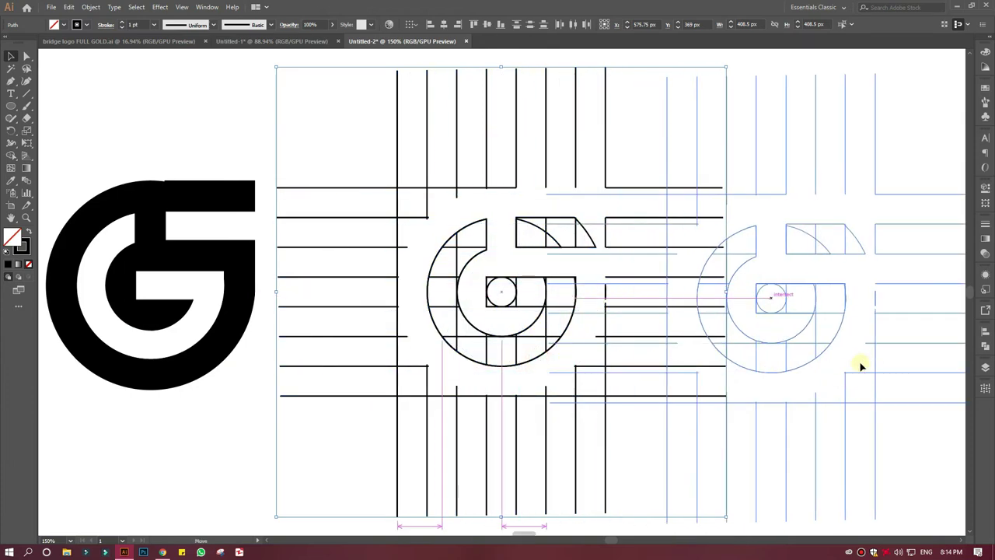
{"action": "left_click_drag", "start_coordinate": [536, 360], "coordinate": [955, 367]}
{"action": "mouse_move", "coordinate": [237, 279]}
{"action": "left_mouse_down"}
{"action": "mouse_move", "coordinate": [507, 290]}
{"action": "mouse_move", "coordinate": [537, 416]}
{"action": "mouse_move", "coordinate": [421, 295]}
{"action": "mouse_move", "coordinate": [573, 418]}
{"action": "left_mouse_up"}
{"action": "left_click", "coordinate": [25, 217]}
Delete the stray anchor point causing the notch on the G's top edge
{"action": "left_click", "coordinate": [13, 57]}
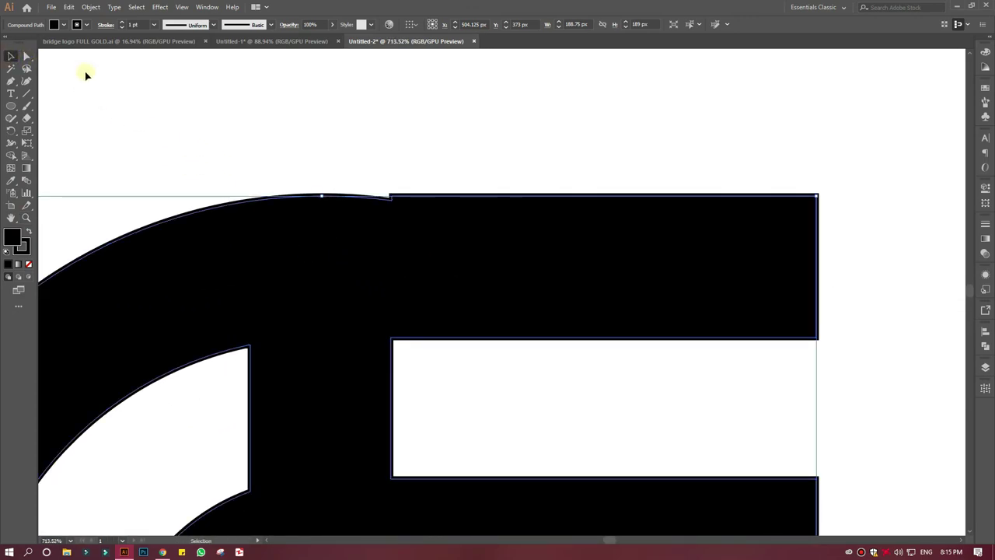
{"action": "left_click", "coordinate": [334, 205]}
{"action": "left_click", "coordinate": [27, 57]}
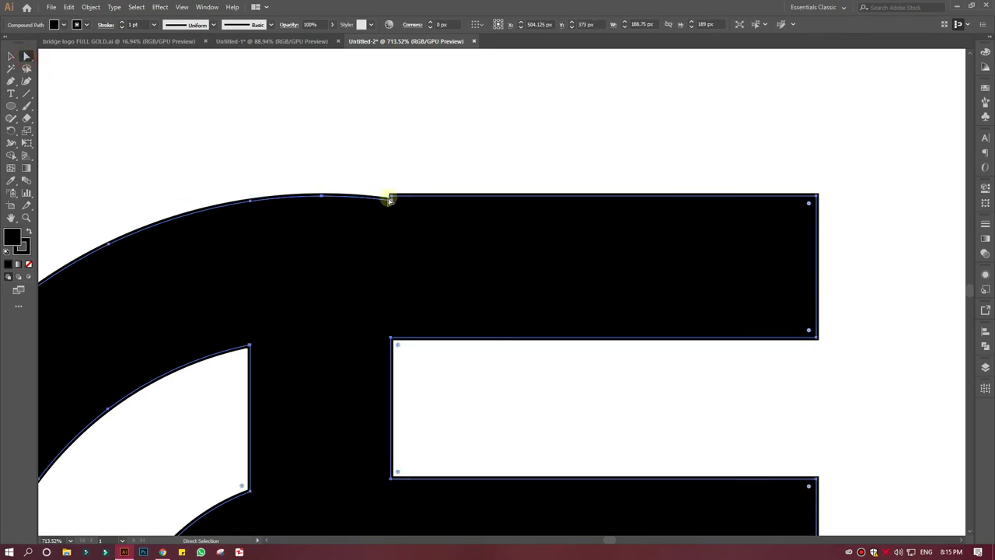
{"action": "left_click_drag", "start_coordinate": [11, 80], "coordinate": [40, 105]}
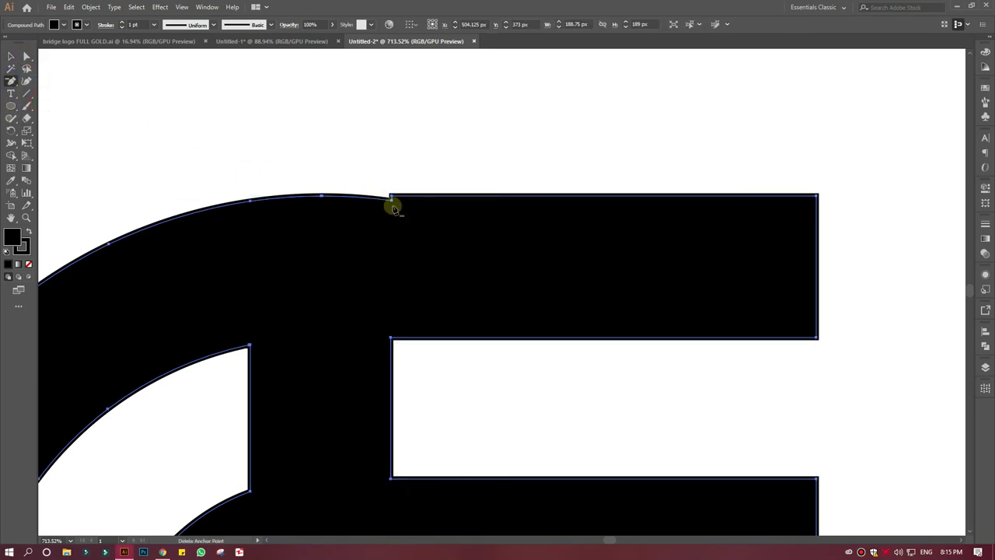
{"action": "left_click", "coordinate": [391, 197]}
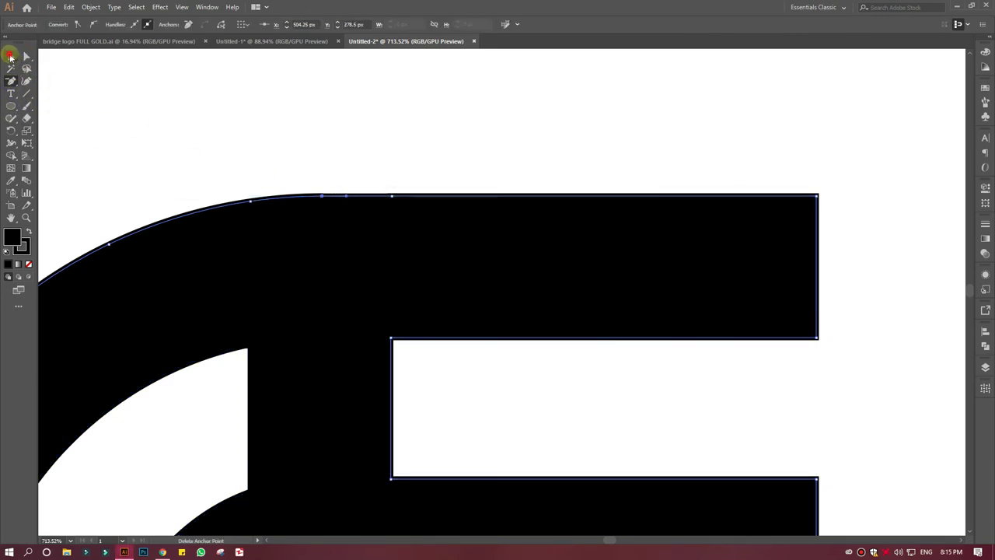
Delete the stray anchor on the G's right edge, then zoom out to the whole letter
{"action": "left_click", "coordinate": [9, 56]}
{"action": "left_click_drag", "start_coordinate": [573, 521], "coordinate": [484, 296]}
{"action": "scroll", "coordinate": [723, 407], "scroll_direction": "down", "scroll_amount": 2}
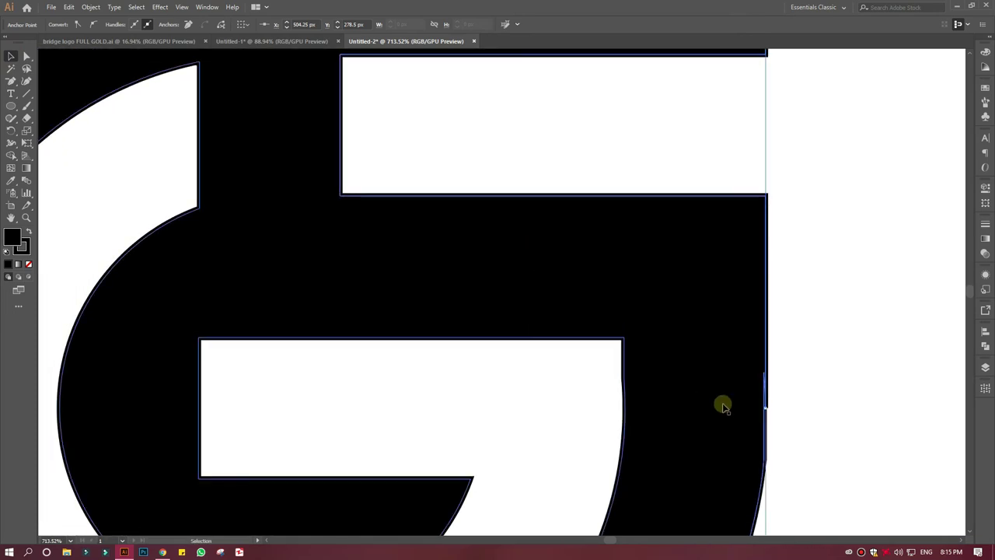
{"action": "left_click", "coordinate": [817, 382]}
{"action": "left_click", "coordinate": [758, 408]}
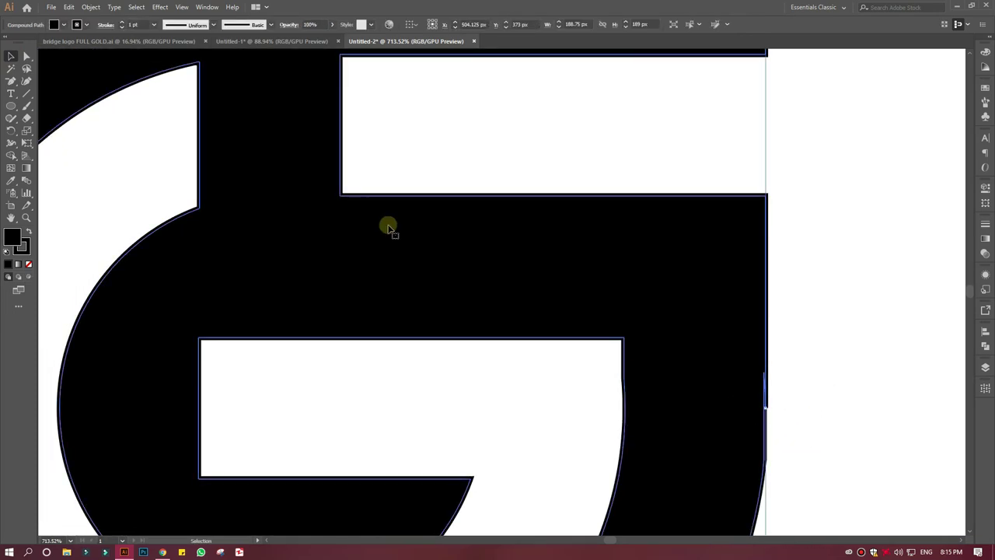
{"action": "key", "text": "minus"}
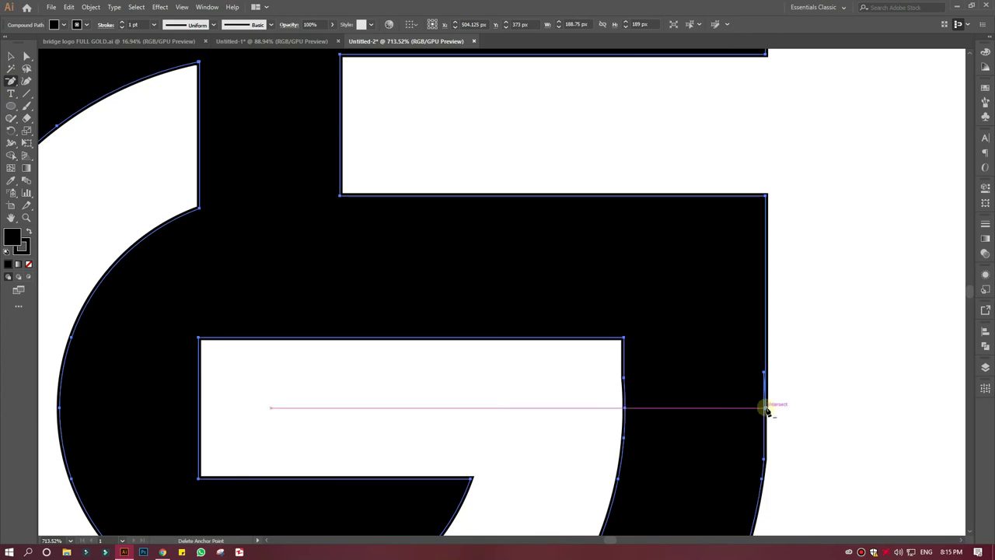
{"action": "left_click", "coordinate": [764, 406]}
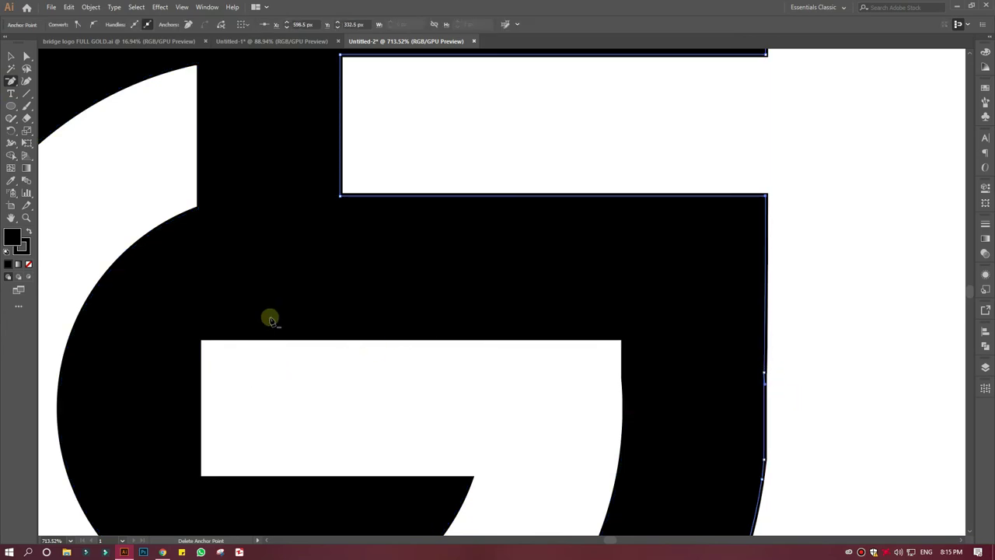
{"action": "scroll", "coordinate": [546, 315], "scroll_direction": "down", "scroll_amount": 1}
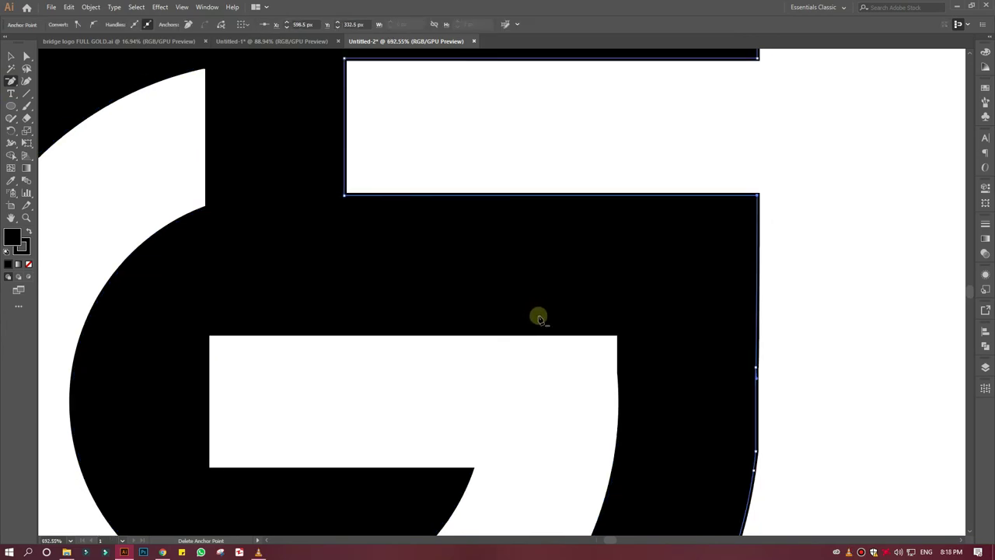
{"action": "left_click", "coordinate": [10, 57]}
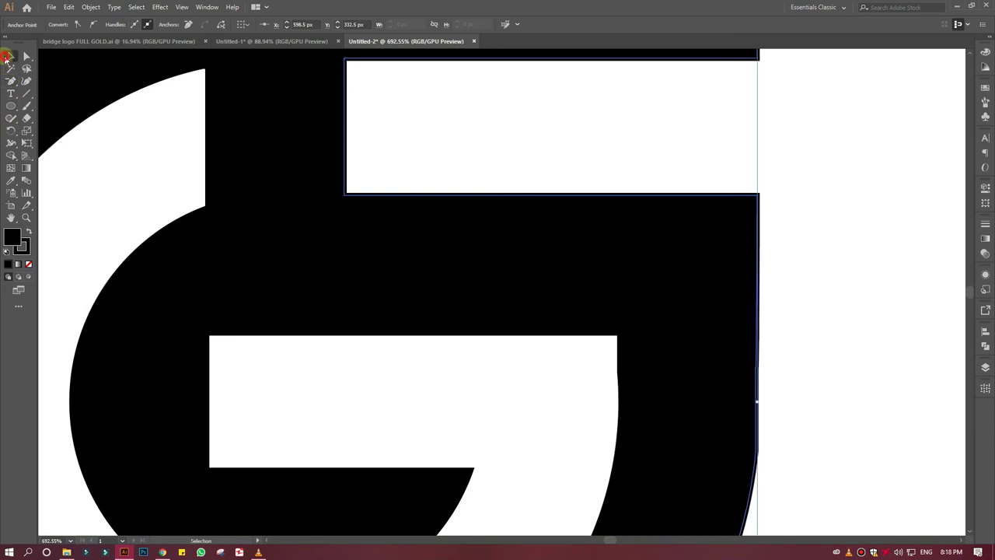
{"action": "left_click", "coordinate": [26, 218]}
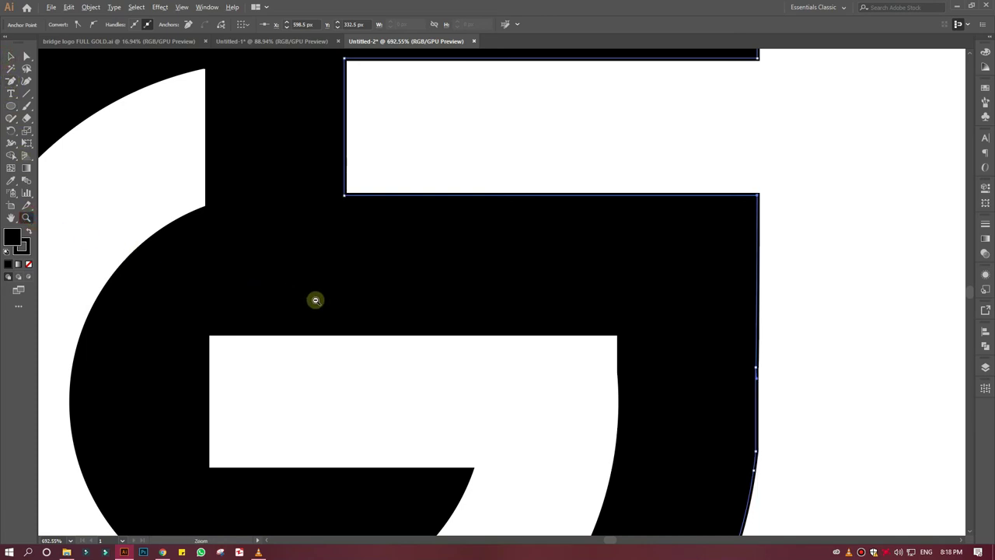
{"action": "left_click_drag", "start_coordinate": [312, 299], "coordinate": [182, 282]}
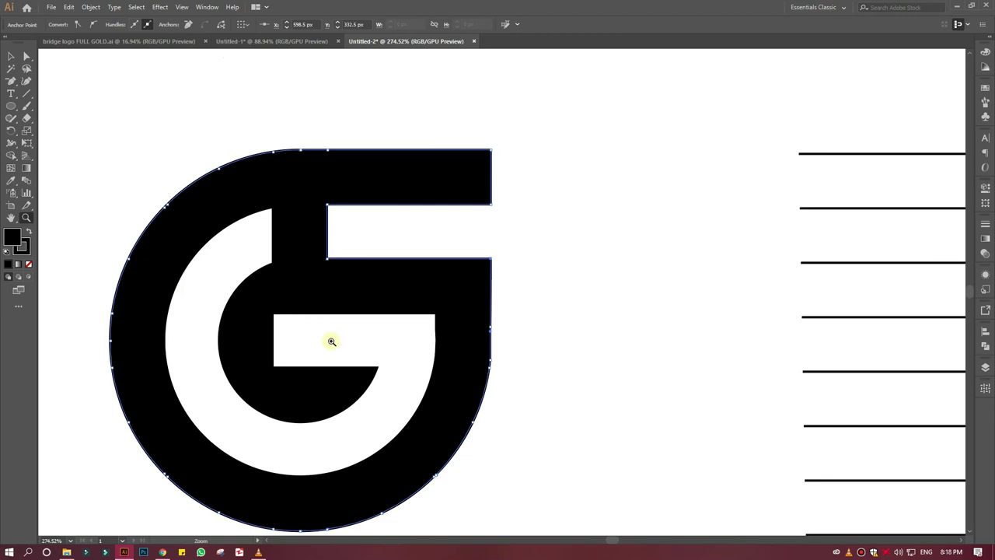
{"action": "scroll", "coordinate": [329, 340], "scroll_direction": "down", "scroll_amount": 3}
{"action": "left_click_drag", "start_coordinate": [420, 440], "coordinate": [554, 455]}
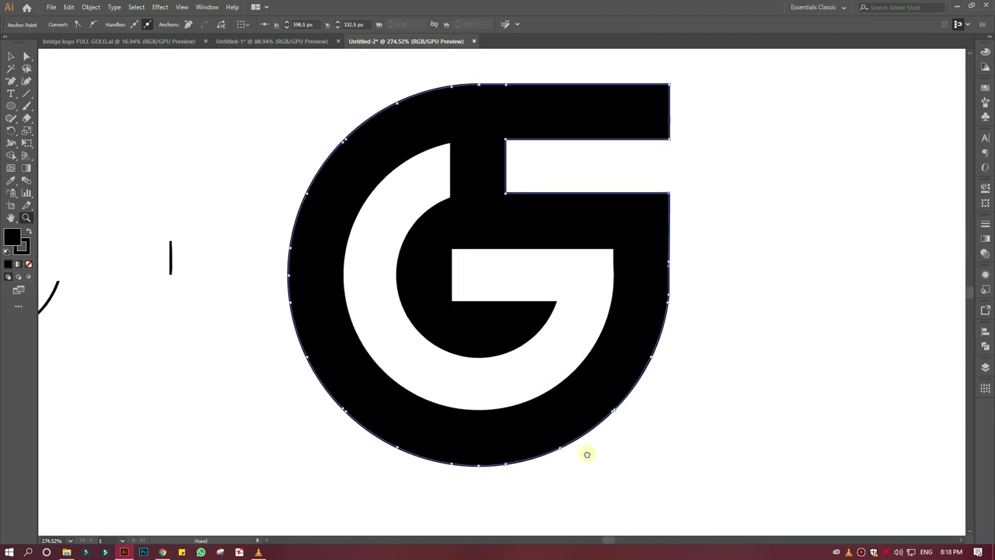
{"action": "left_click", "coordinate": [9, 56]}
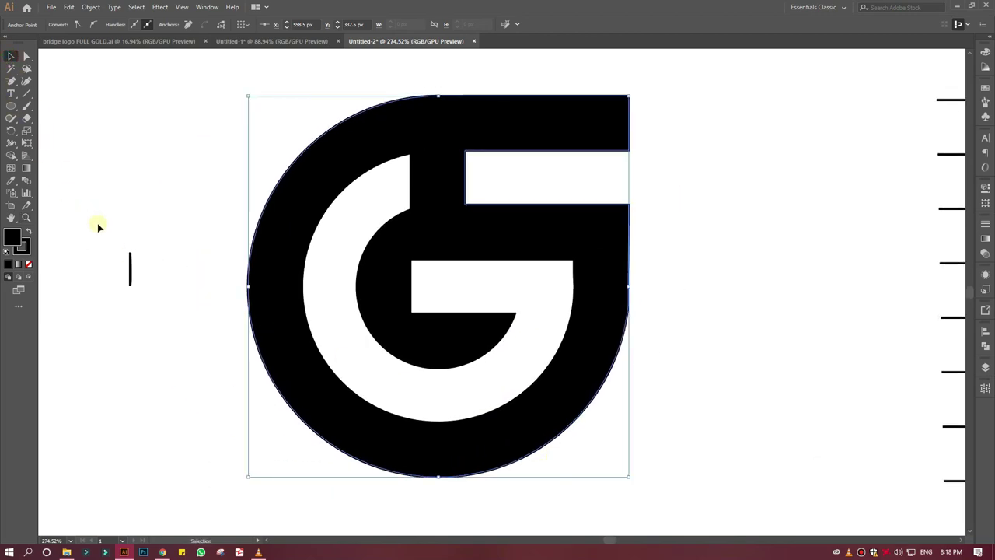
{"action": "left_click", "coordinate": [175, 346]}
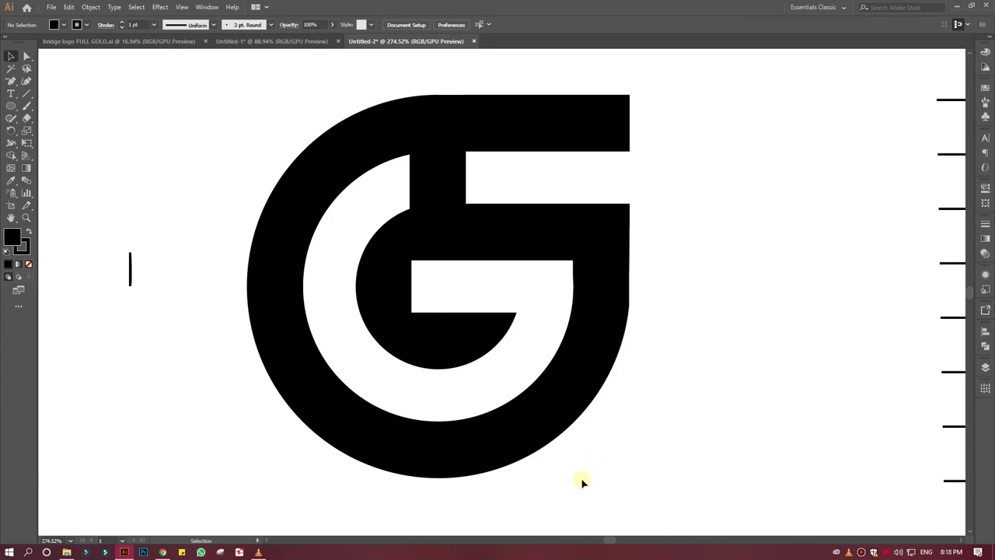